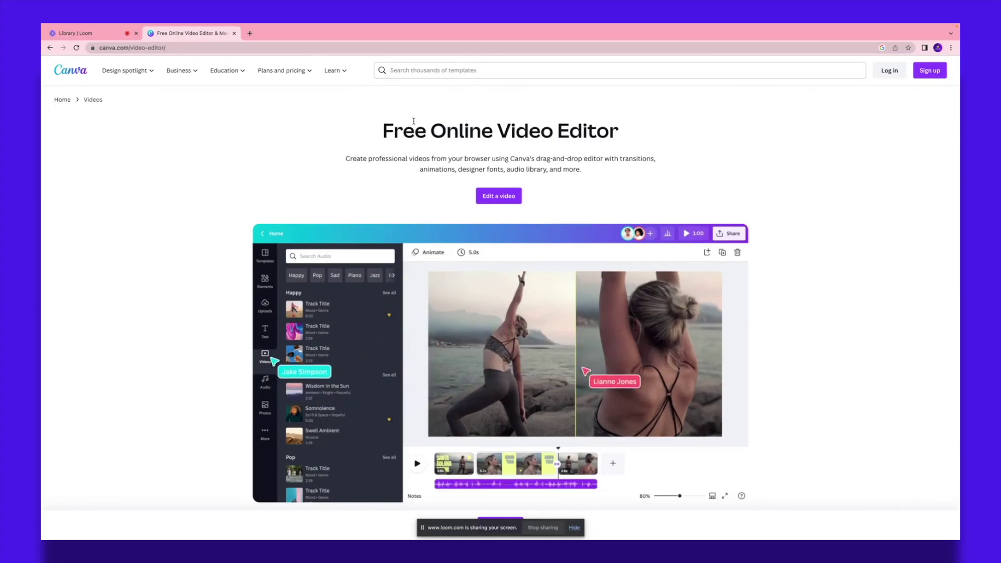
scroll(413, 120, down, 2)
scroll(409, 130, down, 3)
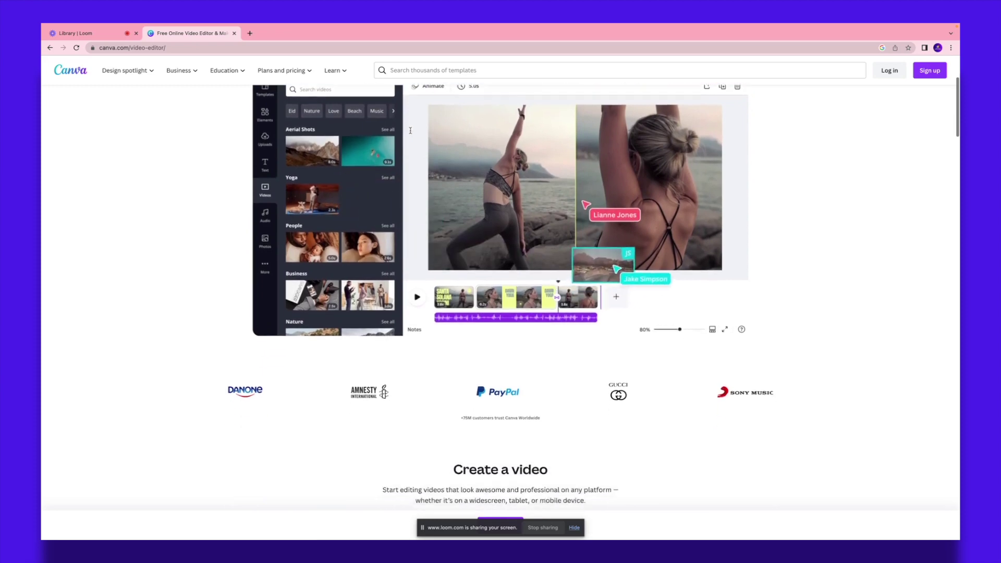
scroll(409, 130, down, 2)
scroll(409, 130, down, 1)
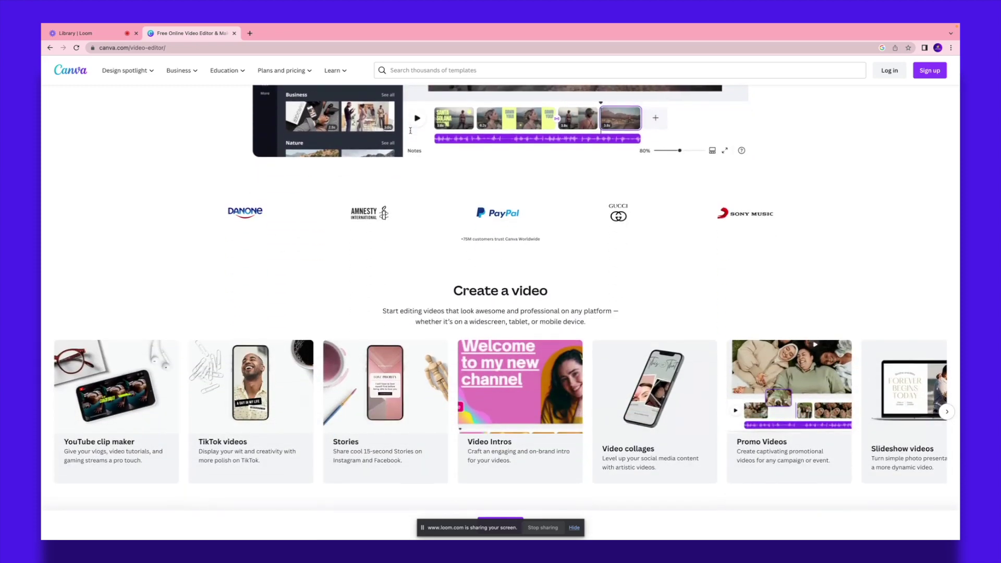
scroll(410, 131, down, 1)
Sign in to Canva from the video editor promo page.
click(889, 70)
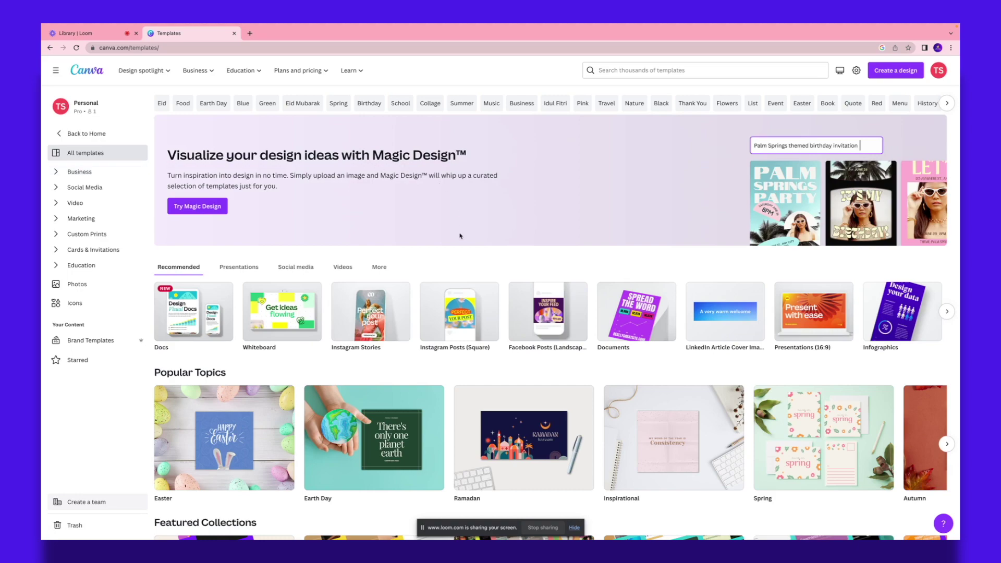
scroll(391, 282, down, 5)
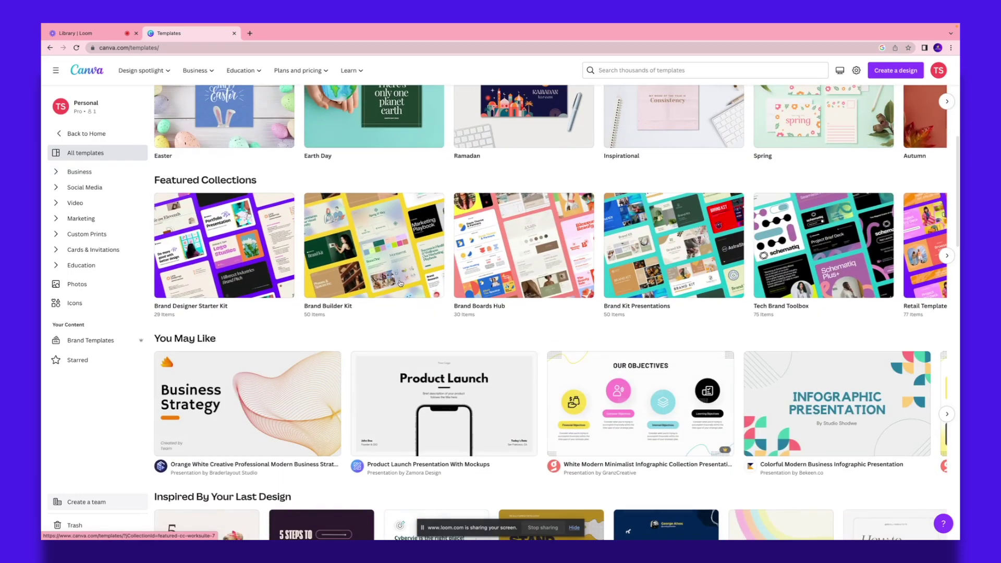
scroll(400, 282, up, 1)
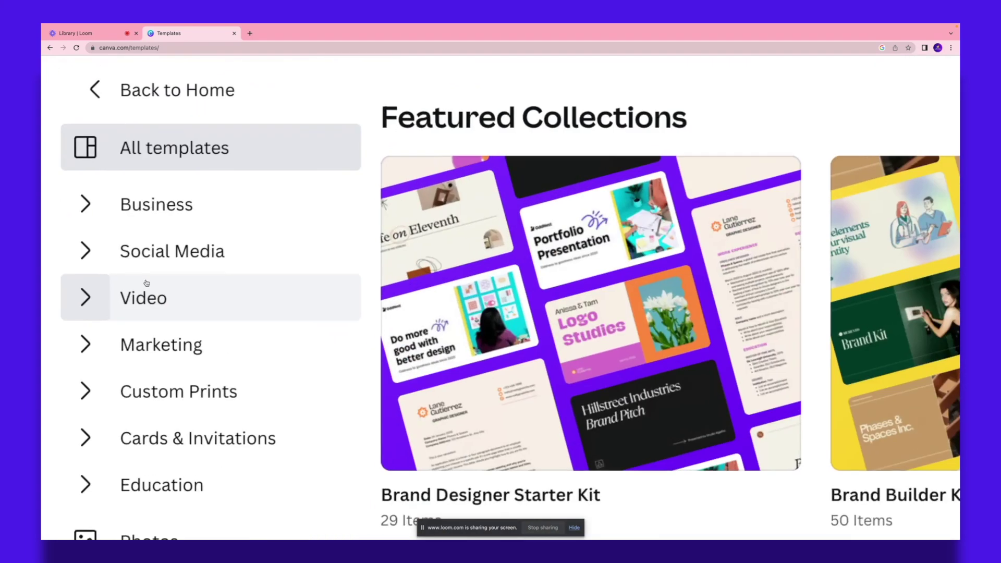
Open the Video category in the templates sidebar.
click(161, 300)
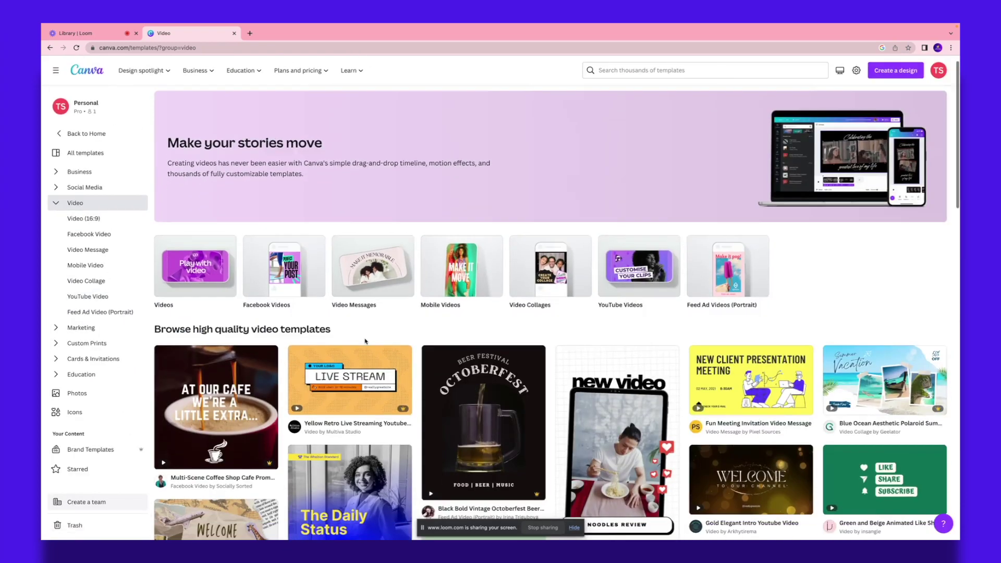
scroll(266, 428, down, 3)
scroll(364, 342, down, 2)
scroll(365, 342, down, 1)
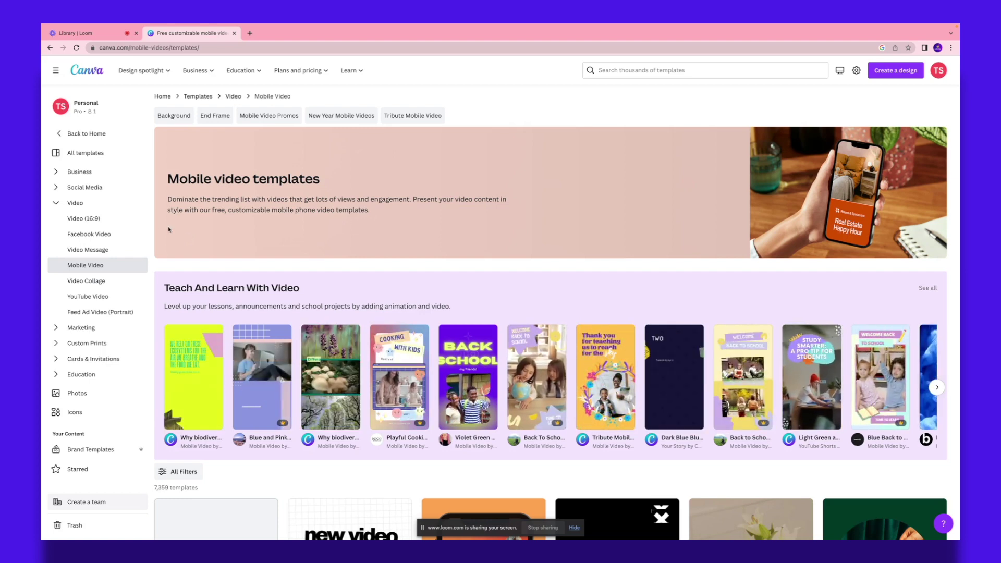
Search 'burger video templates' and filter the results to Video > Mobile Video.
click(704, 70)
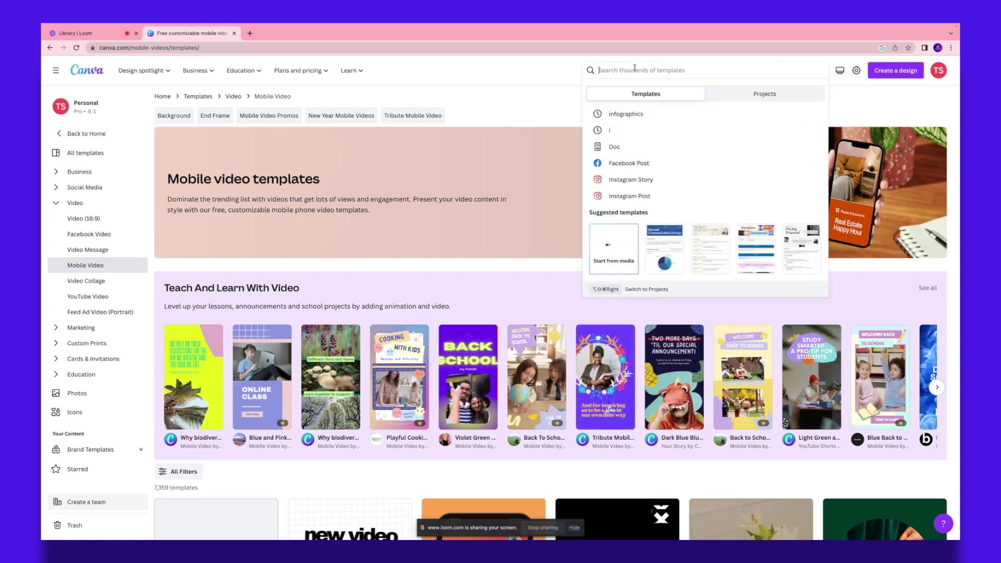
text(burger)
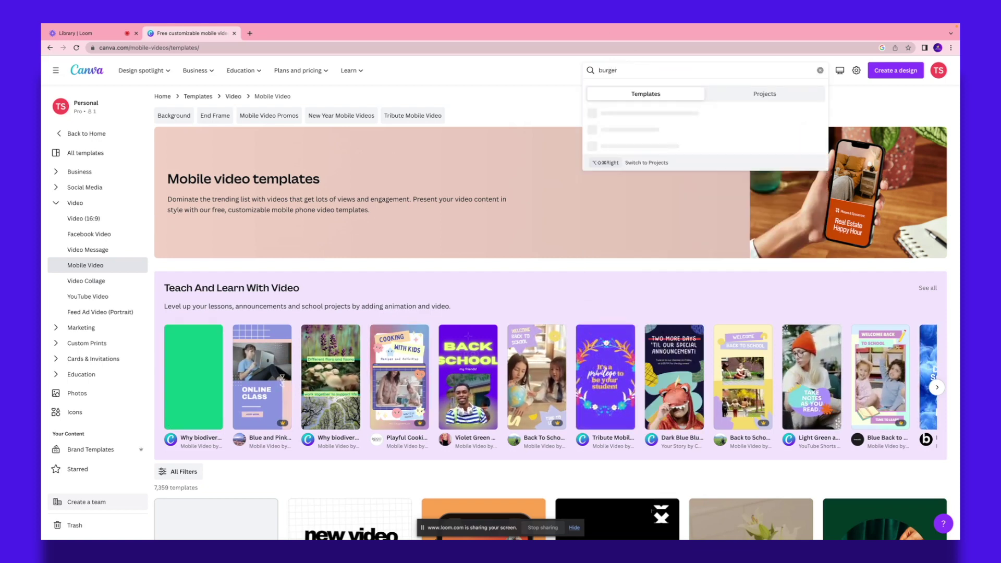
text( video tem)
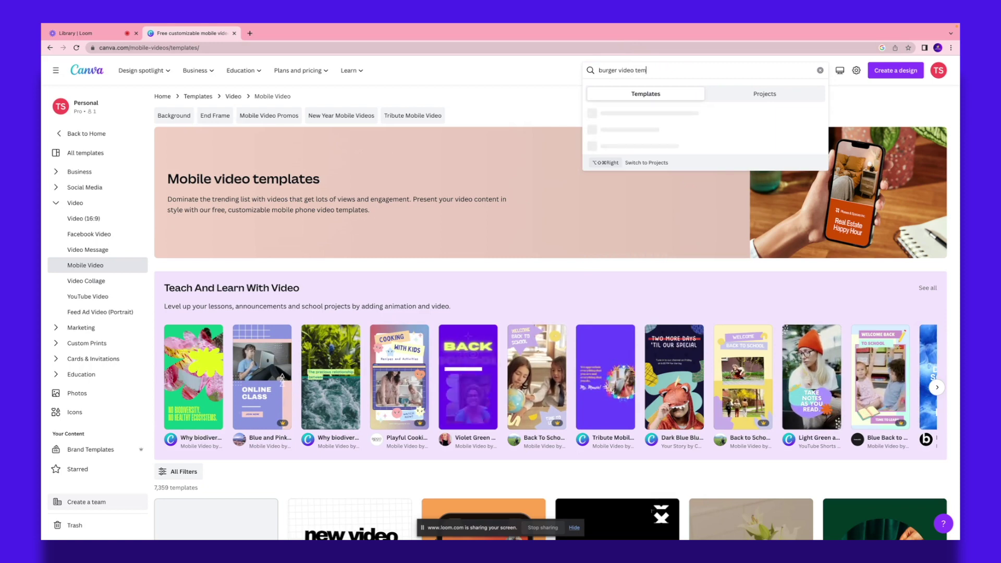
text(plates)
key(Return)
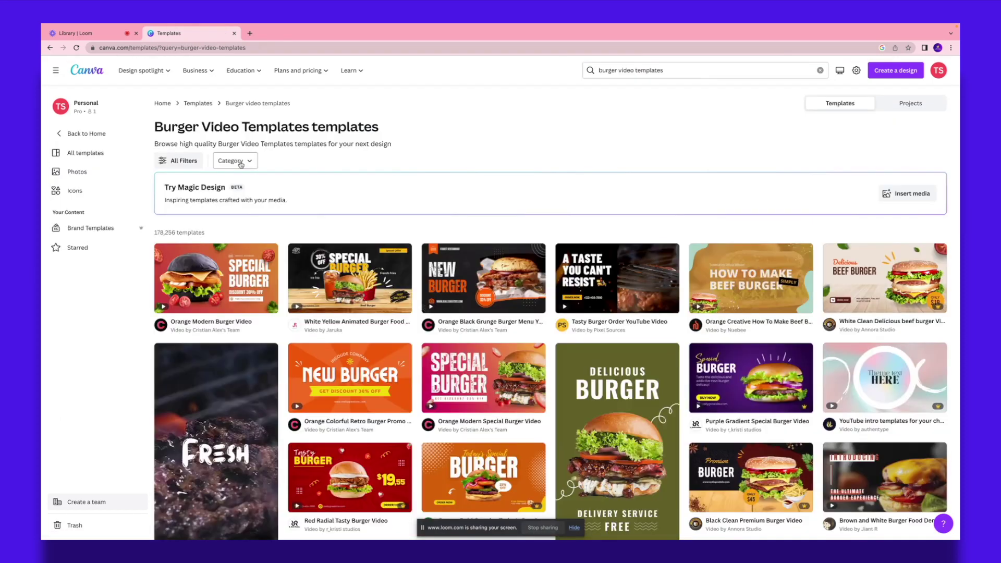
click(234, 161)
click(240, 232)
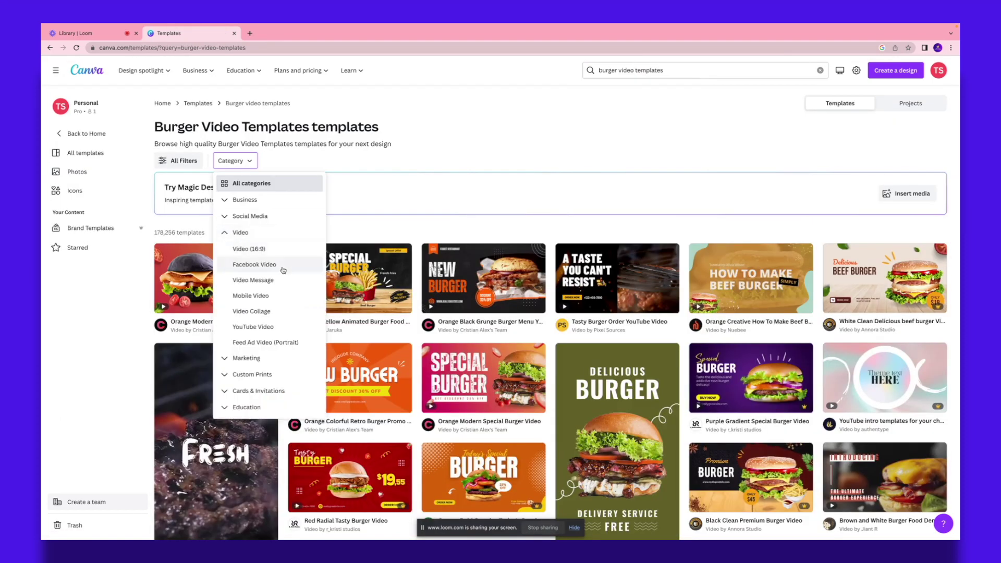
click(251, 296)
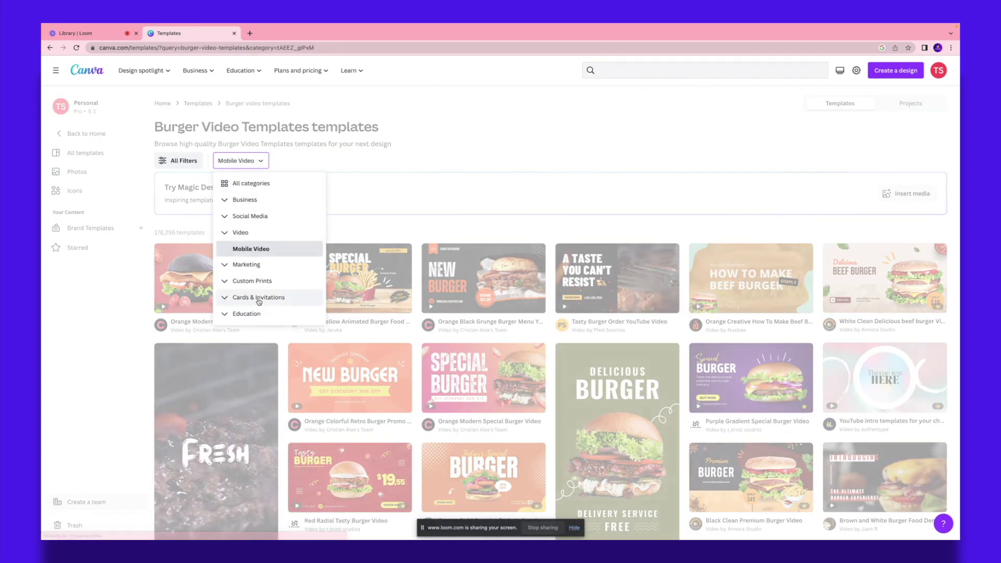
scroll(318, 256, down, 3)
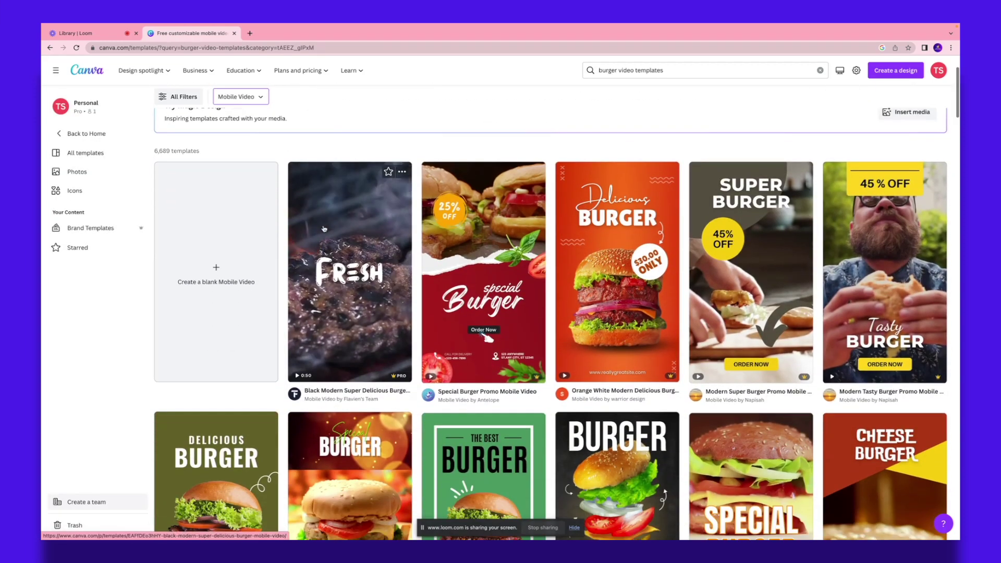
scroll(319, 256, down, 2)
scroll(323, 228, down, 3)
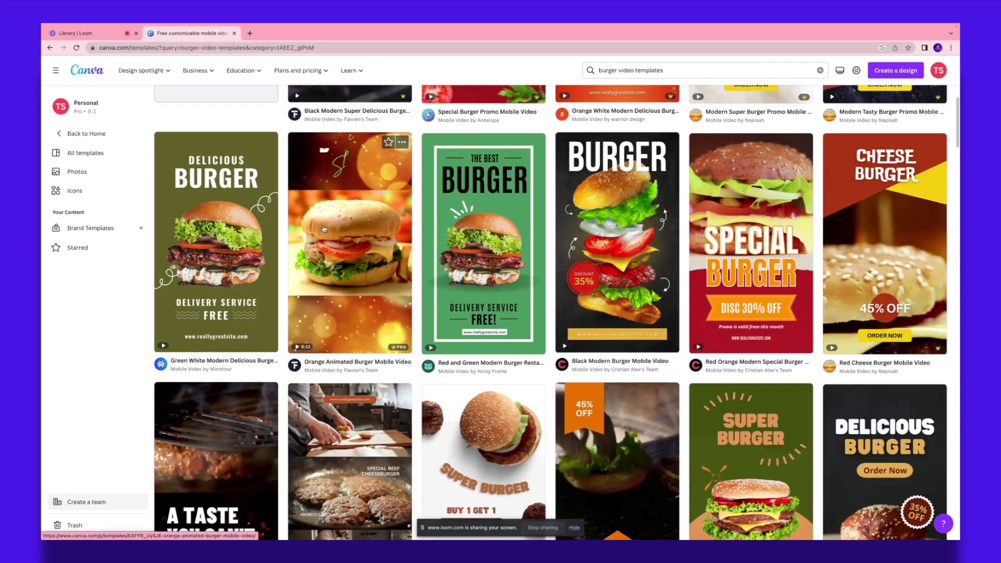
scroll(323, 228, down, 3)
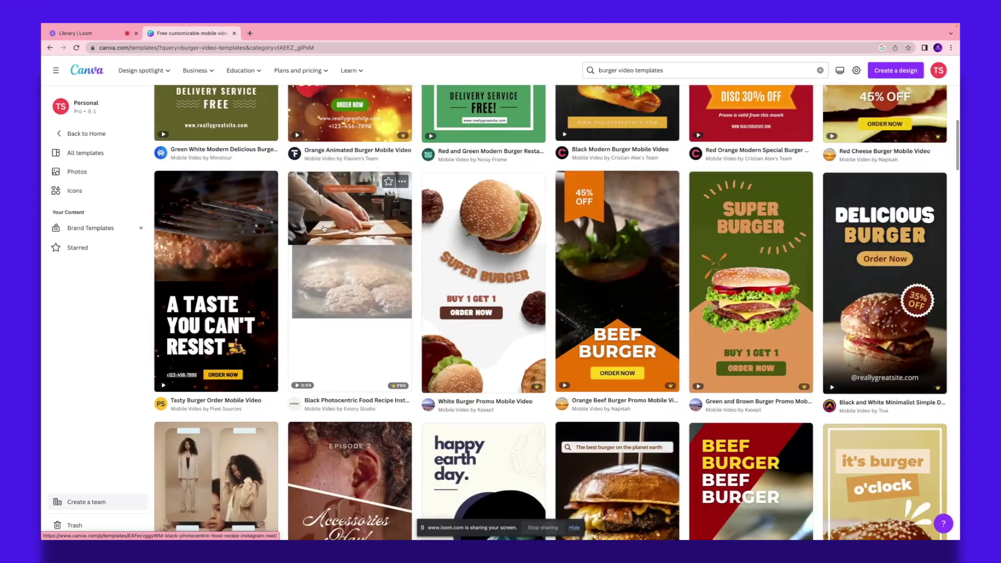
scroll(323, 228, down, 1)
scroll(323, 228, up, 8)
scroll(236, 231, up, 2)
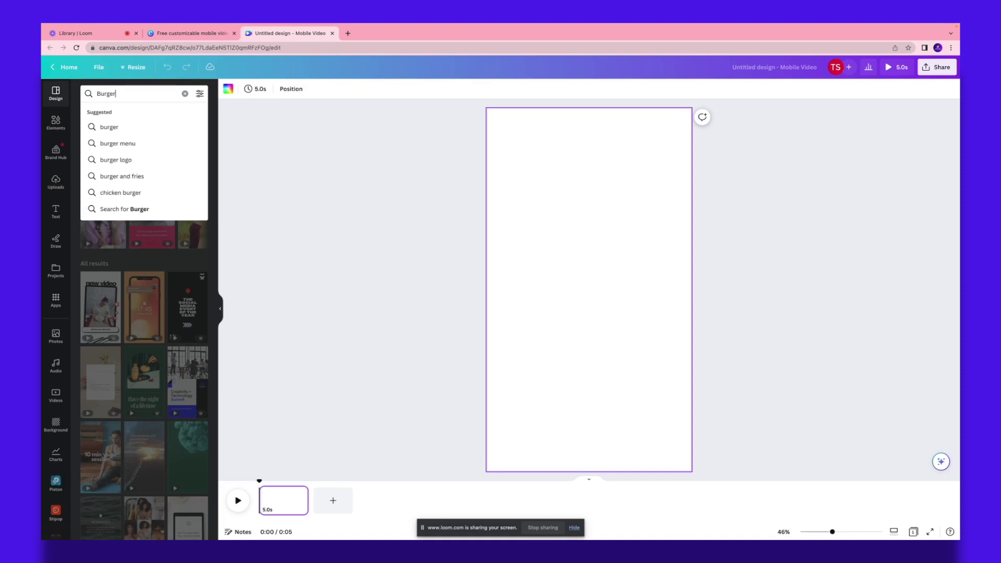
Search 'Burger' in the Design panel and apply the 'A taste you can't resist' template.
key(Return)
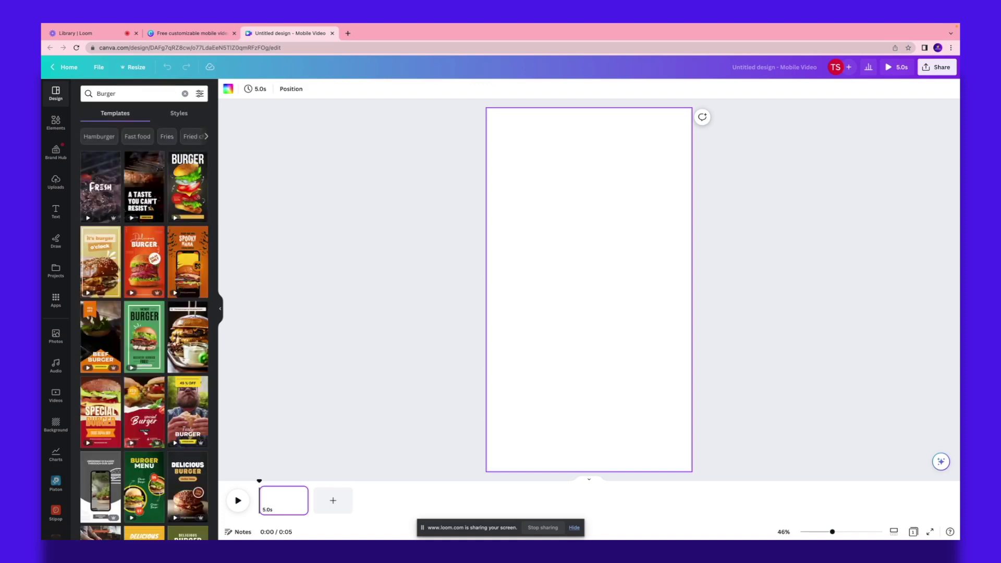
mouse_move(145, 186)
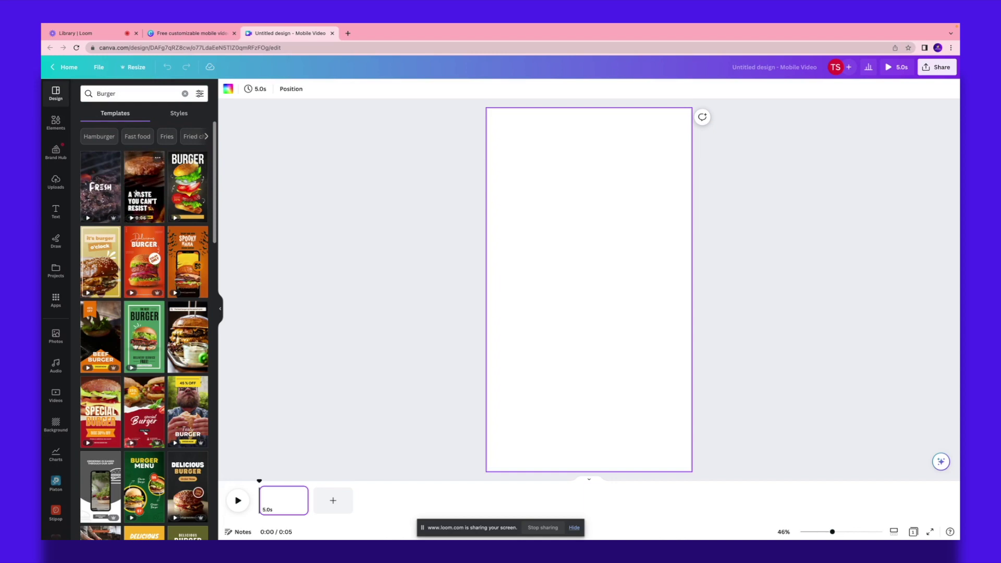
click(143, 186)
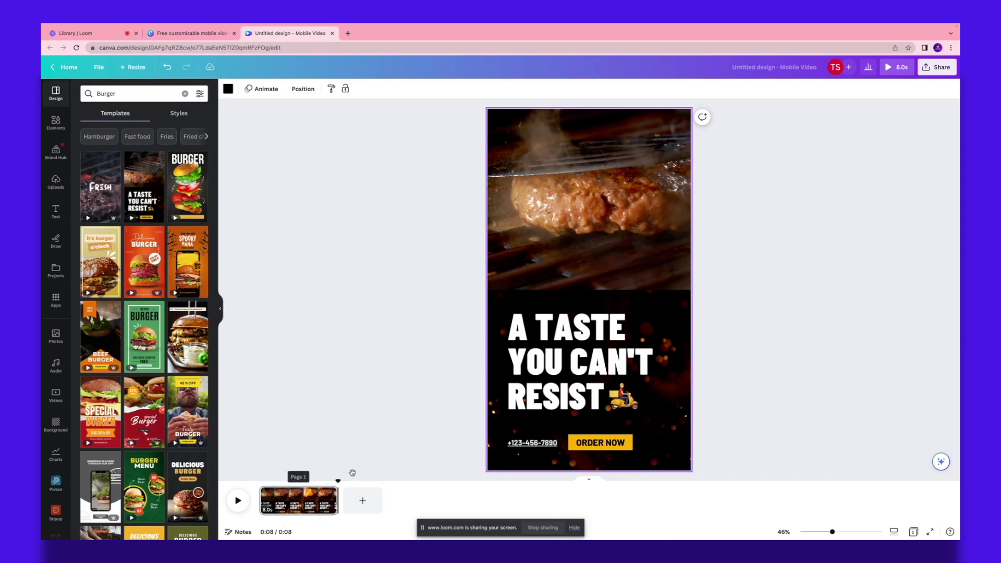
Rewrite the headline as '50% OFF ON SUNDAY SPECIALS' and move it up and left.
click(540, 393)
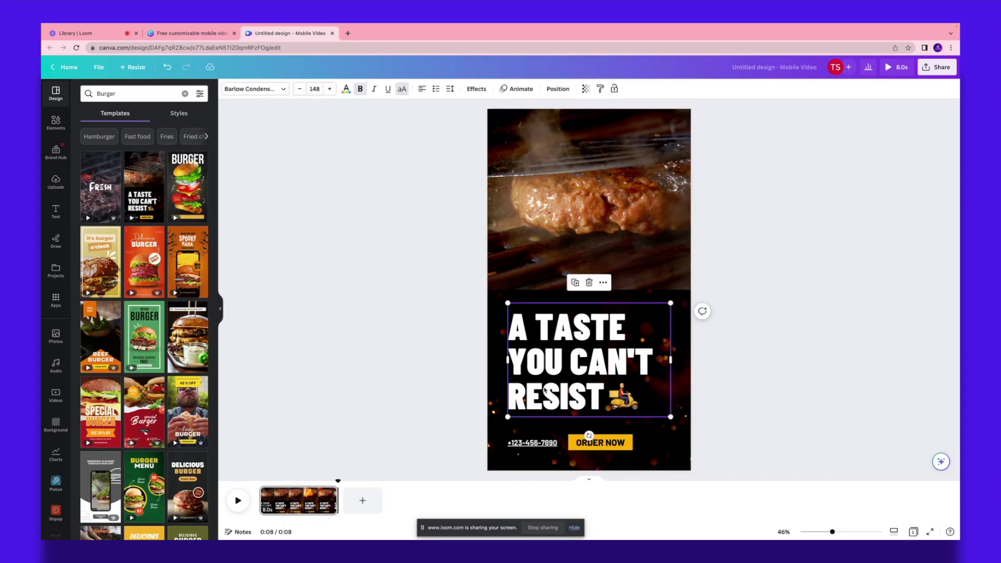
double_click(545, 390)
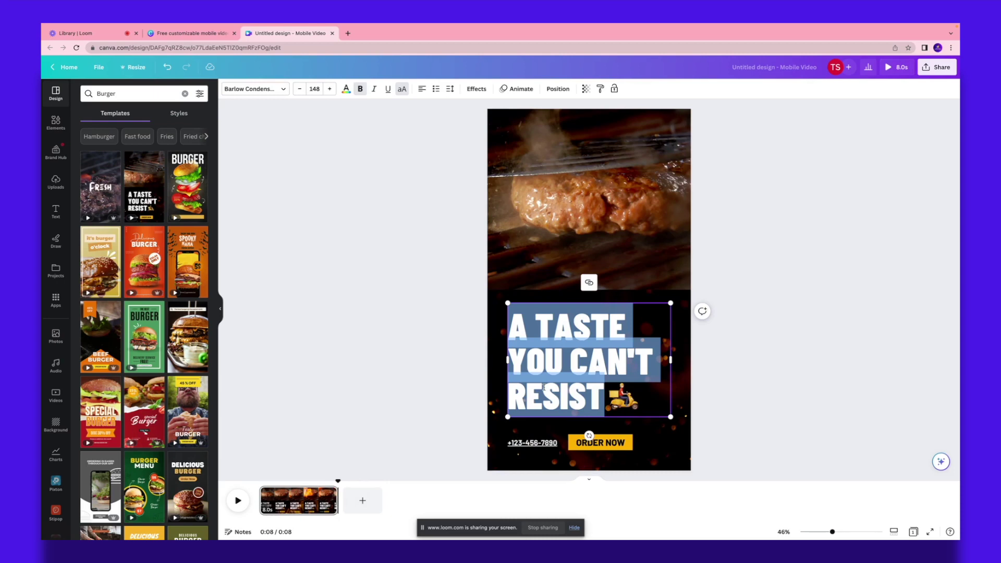
text(50)
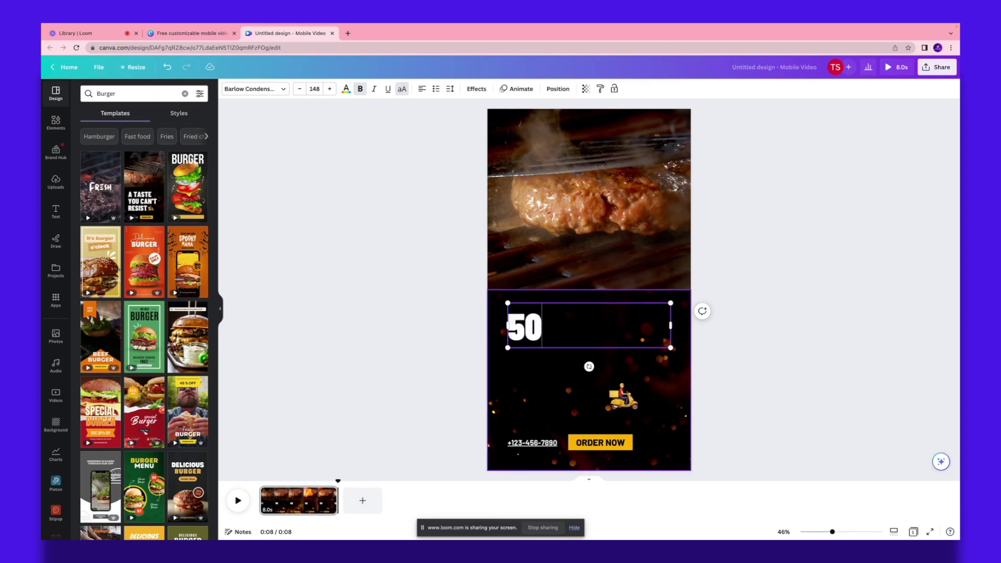
text($)
key(BackSpace)
text(%)
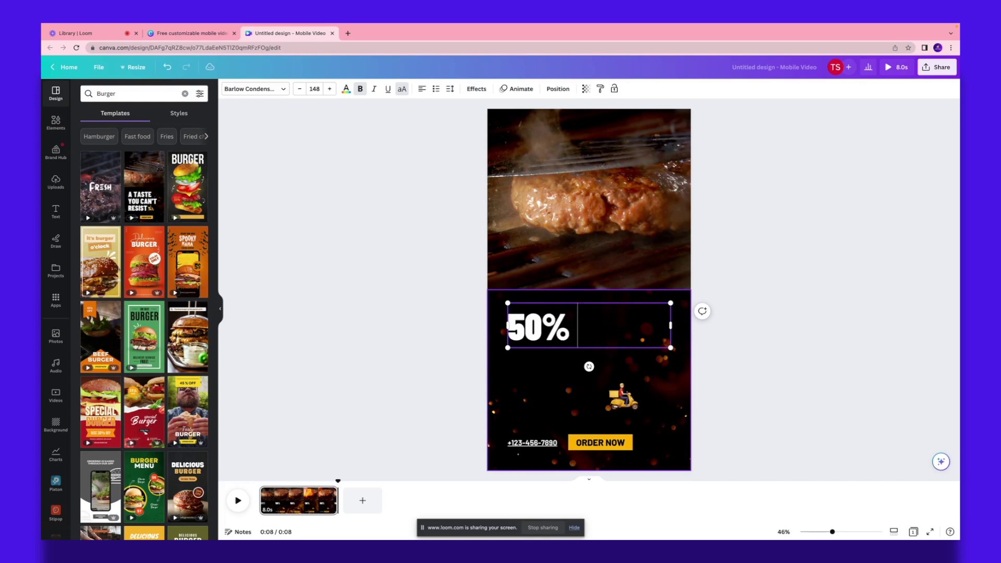
text( OFF ON)
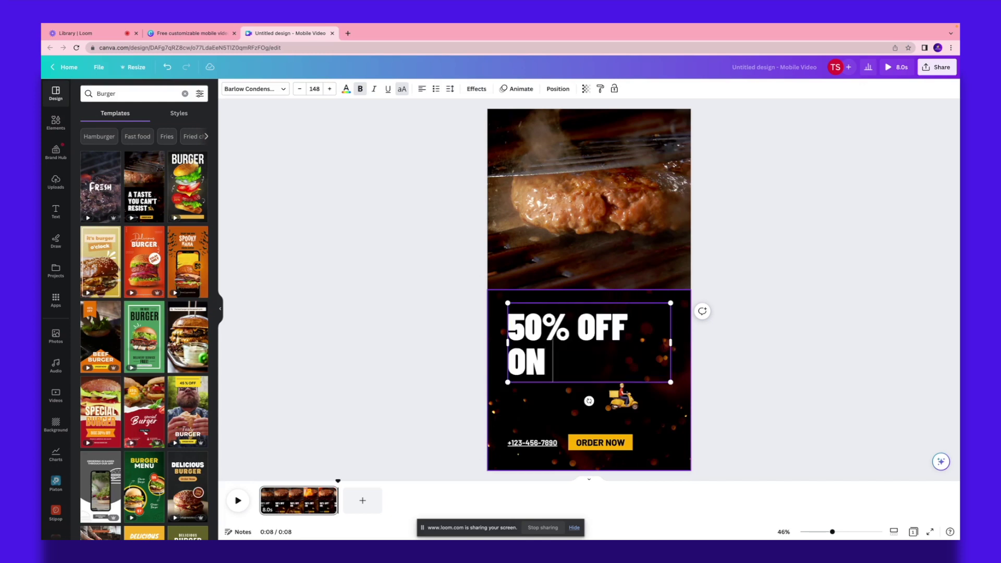
text( SUNDAY SPECI)
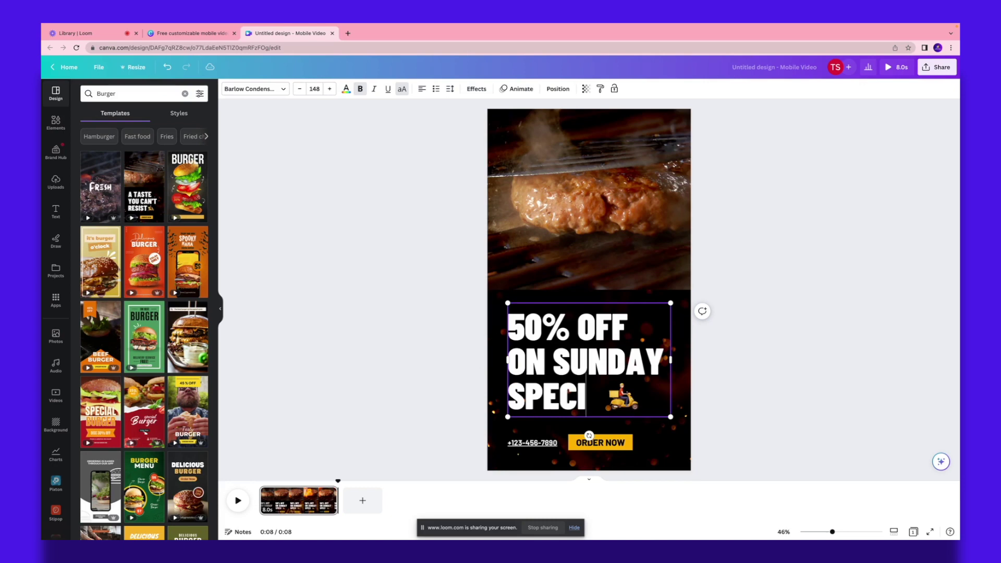
text(ALS)
click(588, 195)
drag(587, 360, 563, 312)
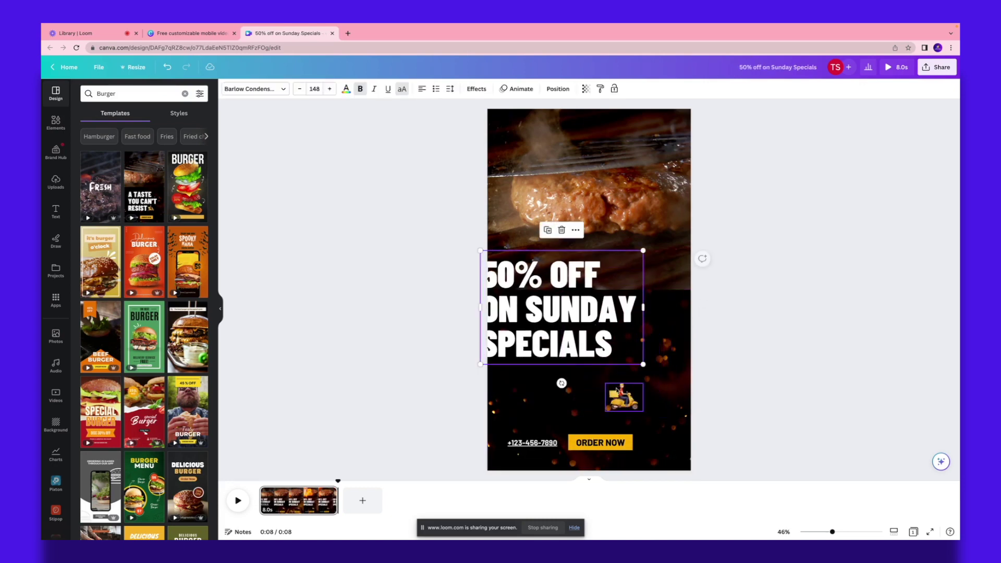
Delete the scooter graphic and centre the headline in the lower section.
click(624, 397)
key(Delete)
drag(588, 344, 602, 397)
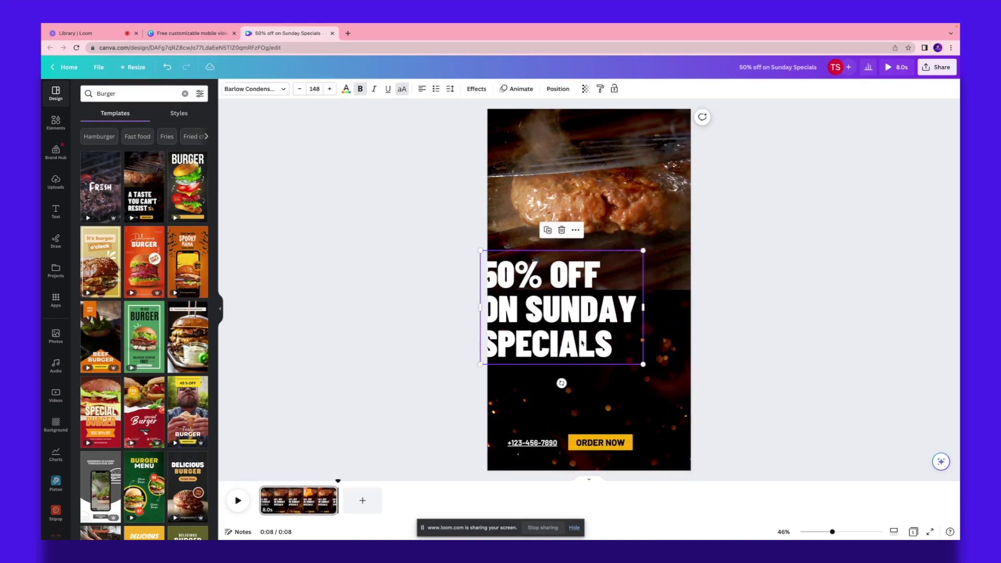
click(602, 396)
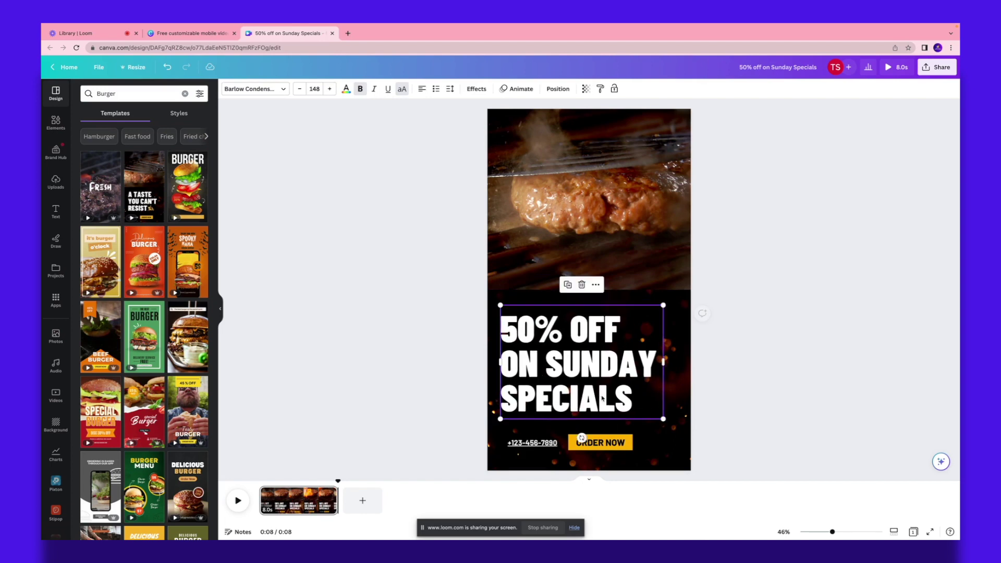
Move the phone number up and change ORDER NOW to a wider 'GRAB OFFER NOW'.
drag(532, 444, 528, 429)
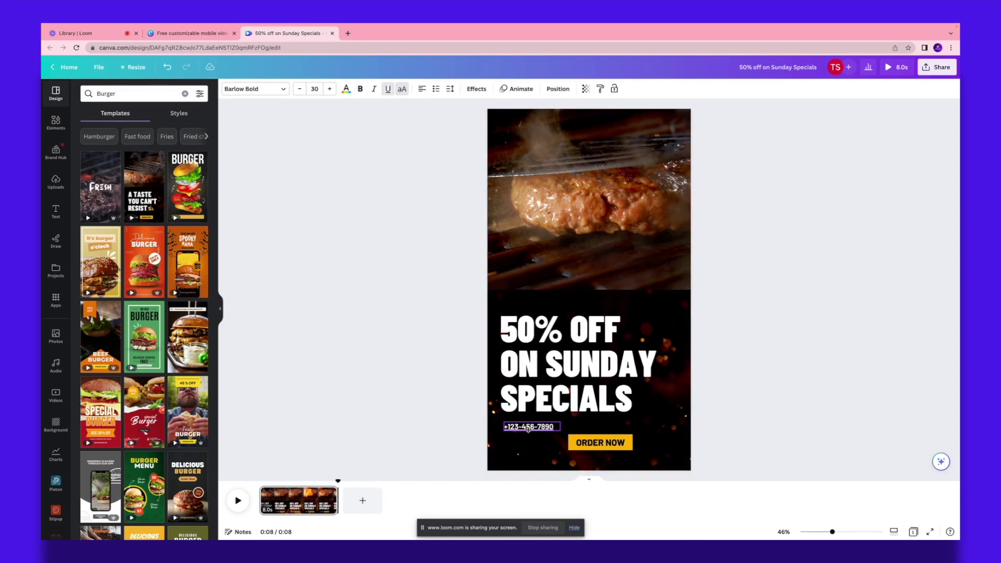
click(600, 443)
text(GRAB OFFER)
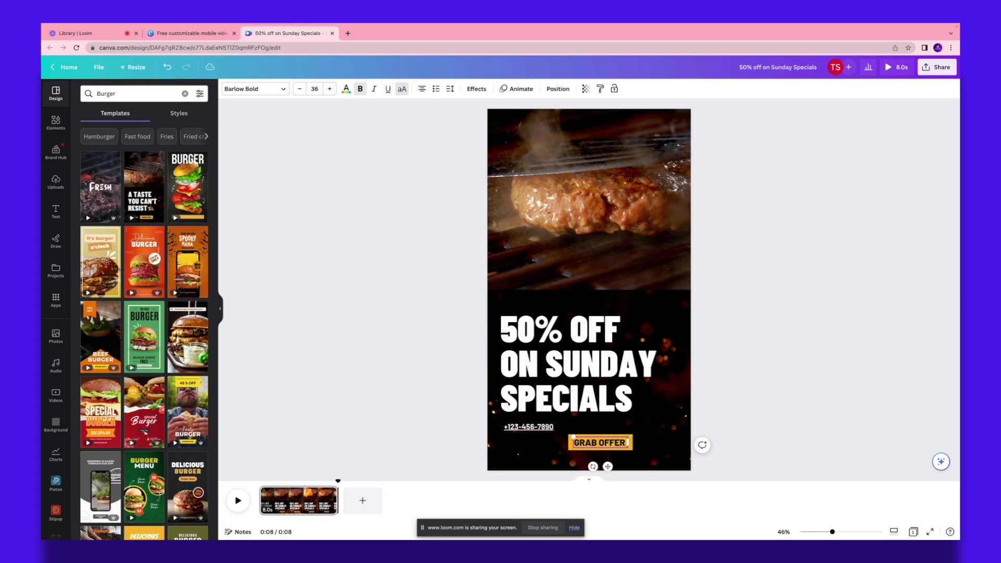
drag(628, 443, 659, 445)
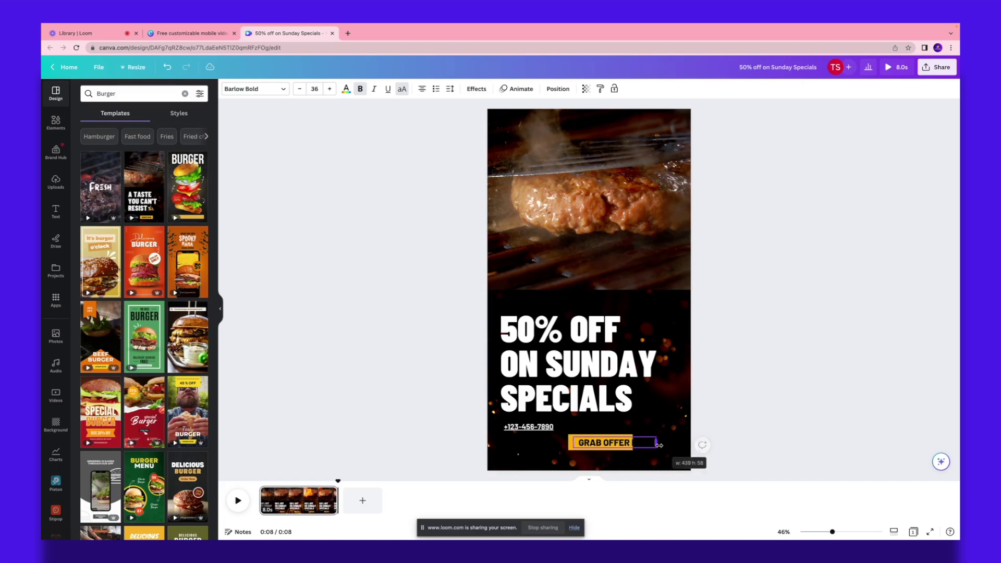
Line up the yellow button shape and the GRAB OFFER NOW text.
click(595, 368)
drag(618, 443, 553, 440)
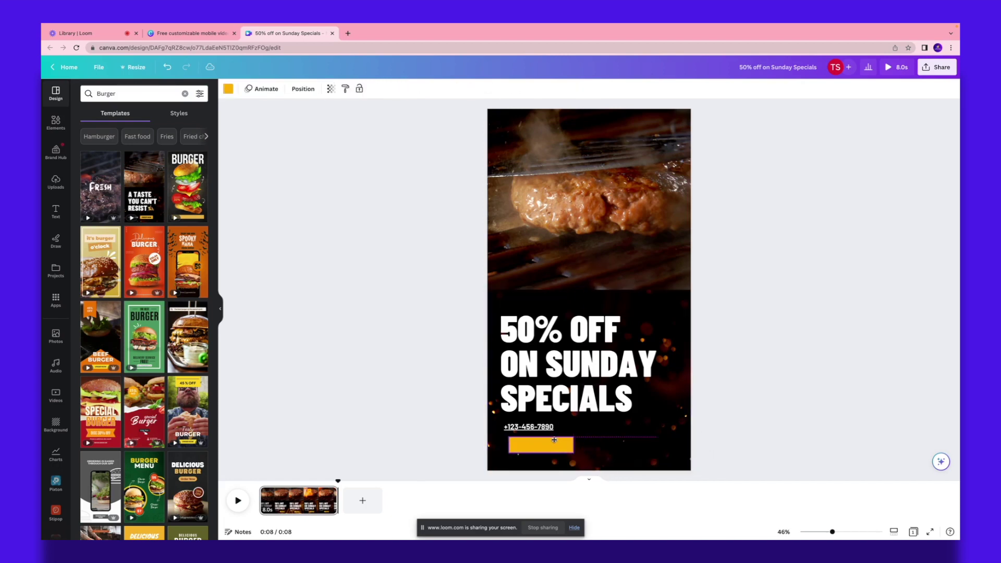
click(614, 443)
drag(615, 443, 547, 444)
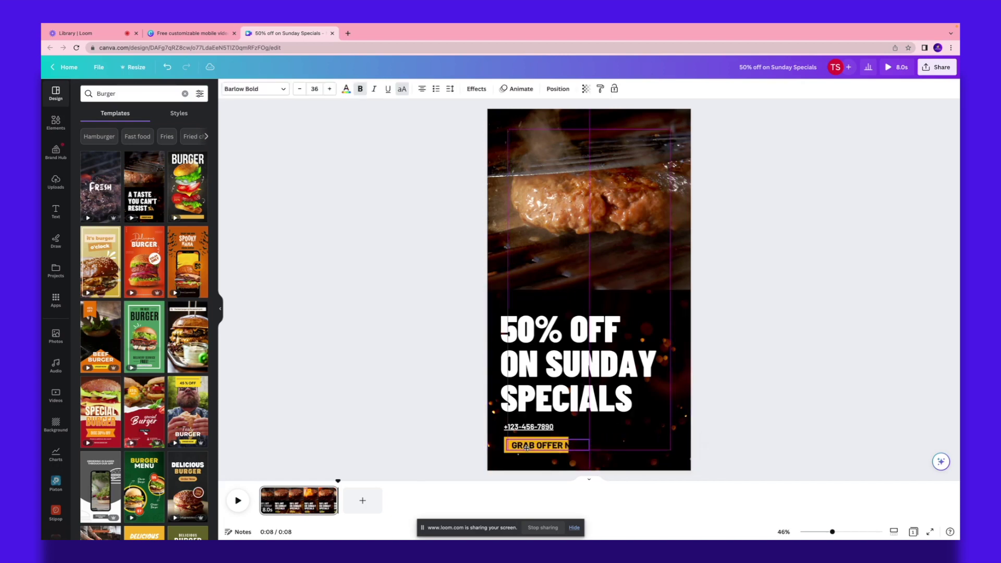
click(617, 461)
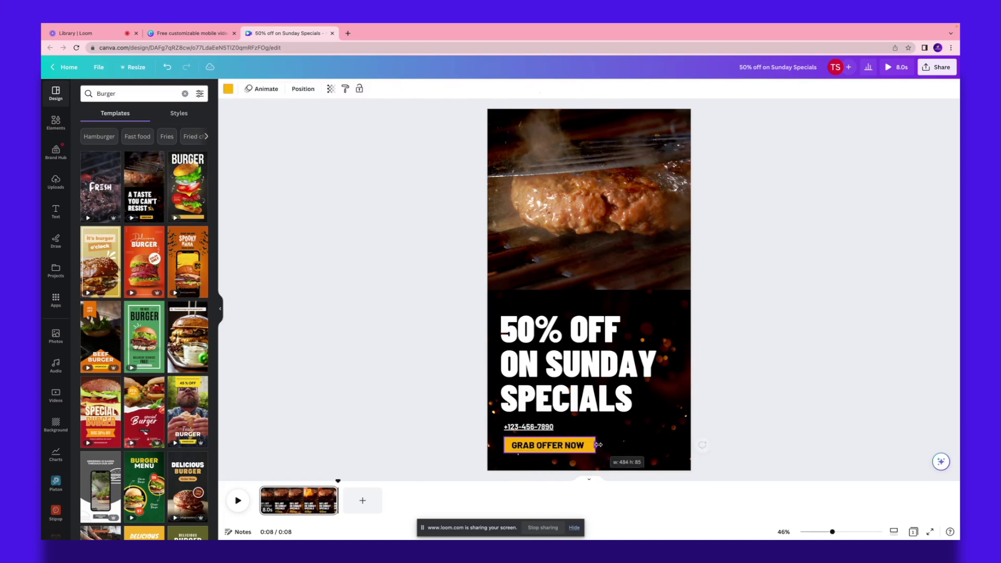
Select all of the headline text for restyling.
click(631, 367)
double_click(632, 367)
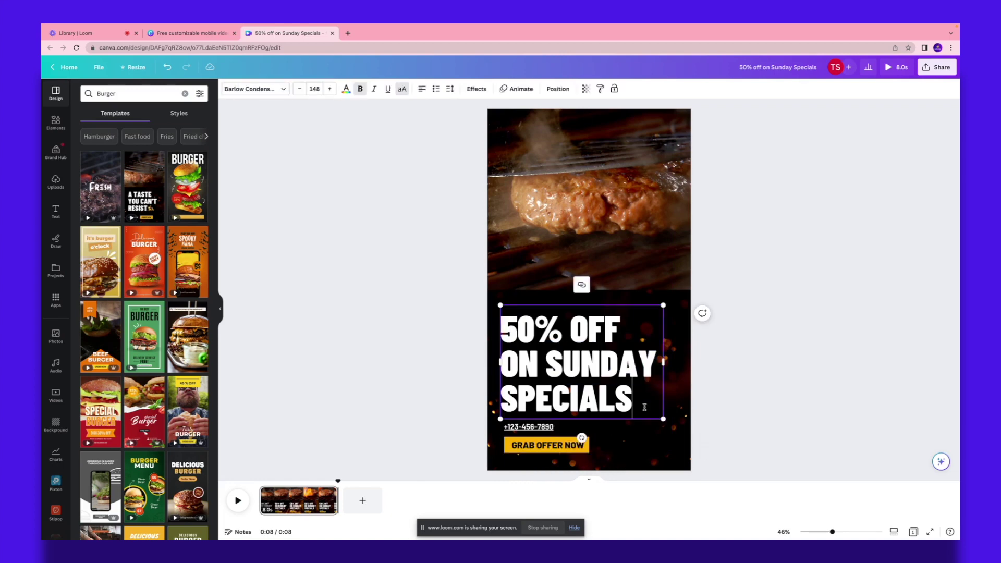
drag(643, 405, 507, 334)
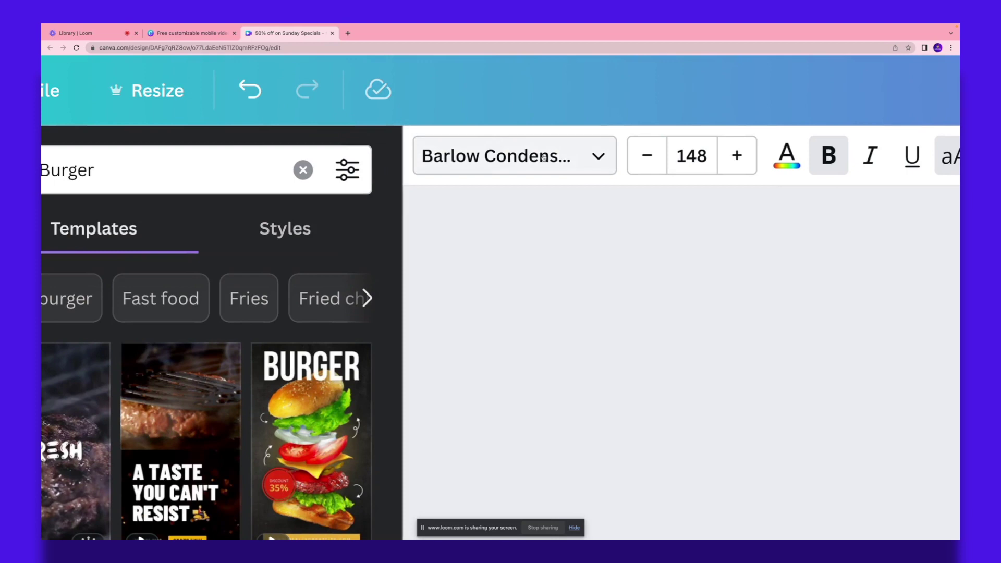
Set the headline font to Poppins ExtraBold and widen its text box.
click(542, 158)
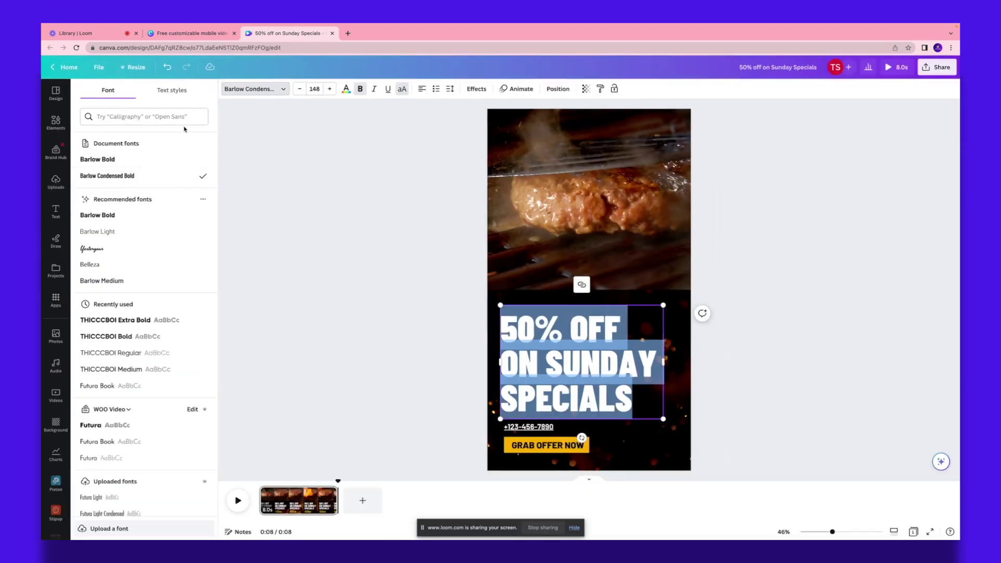
click(144, 117)
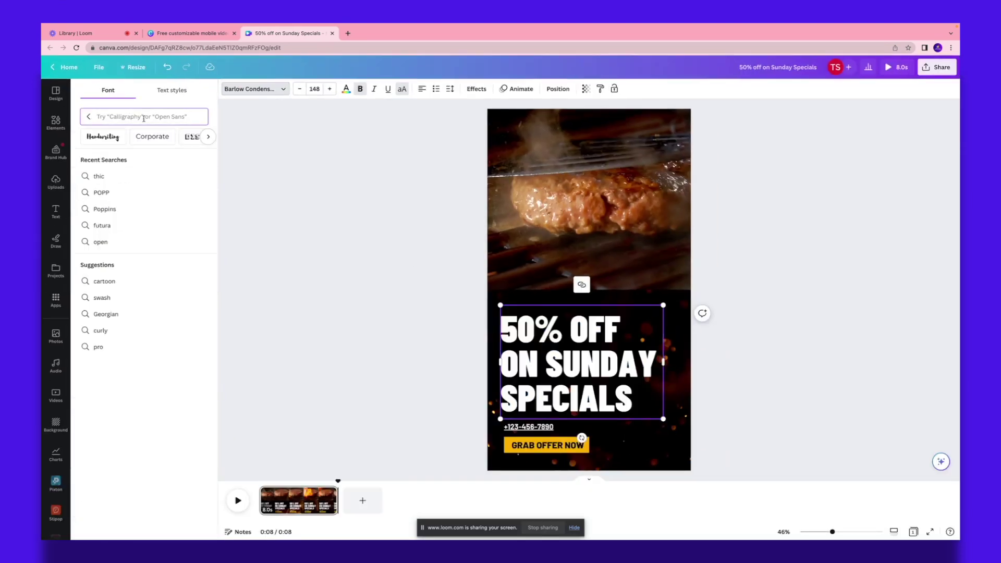
text(poppins)
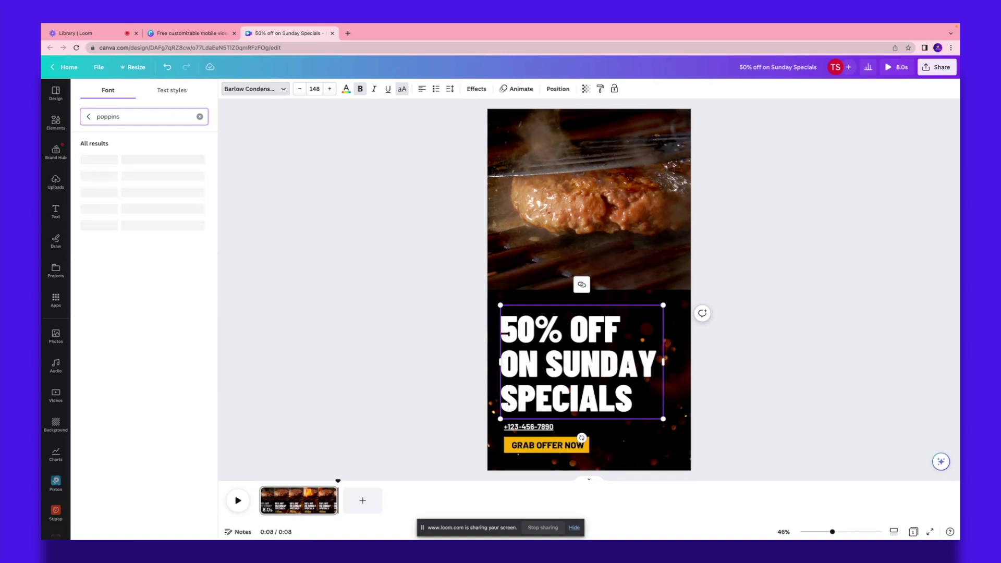
click(111, 176)
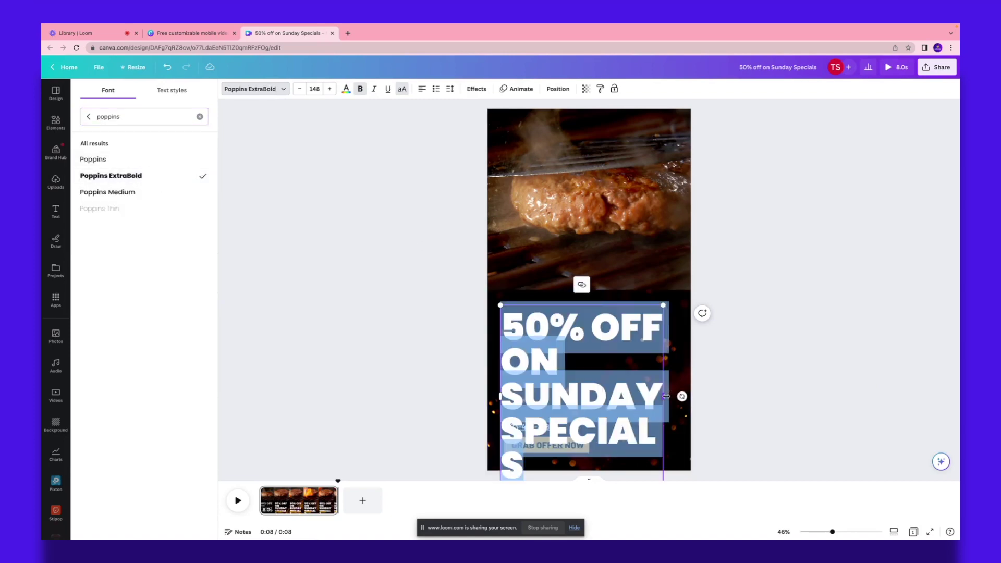
mouse_move(665, 396)
mouse_down()
mouse_move(725, 388)
mouse_move(732, 362)
mouse_up()
Make the headline size 96 on three lines, lower it, and nudge the phone number up.
click(314, 89)
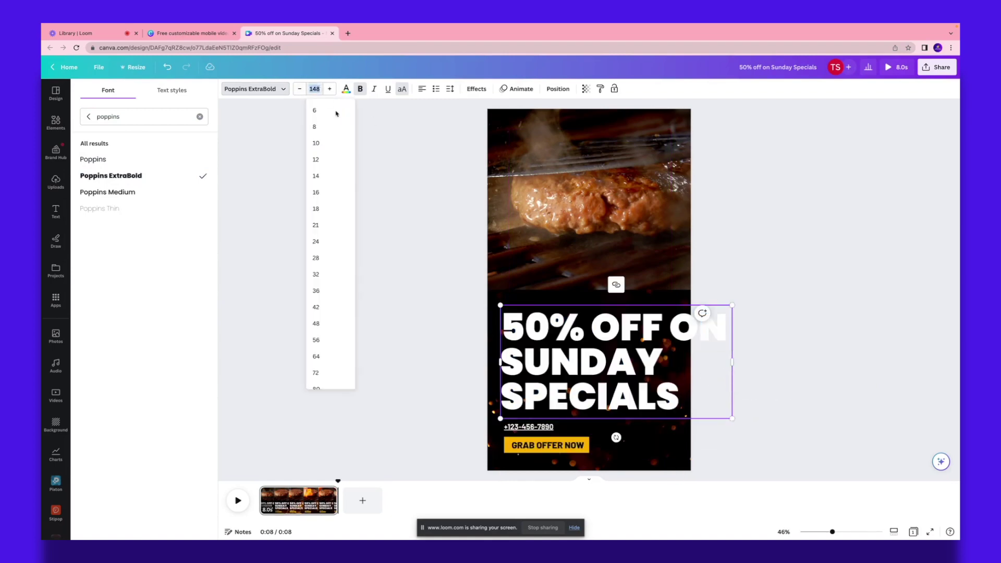
scroll(328, 265, up, 3)
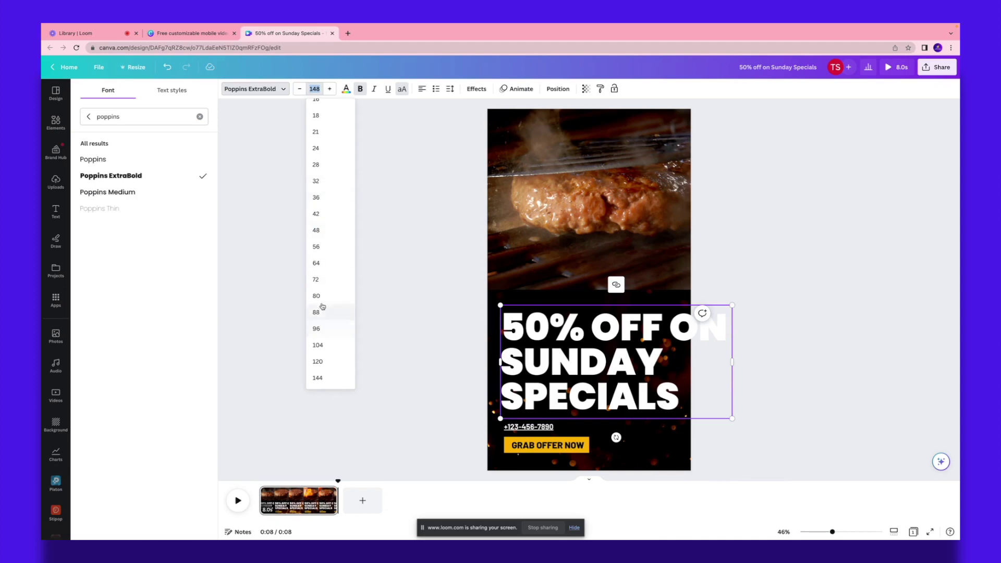
click(317, 329)
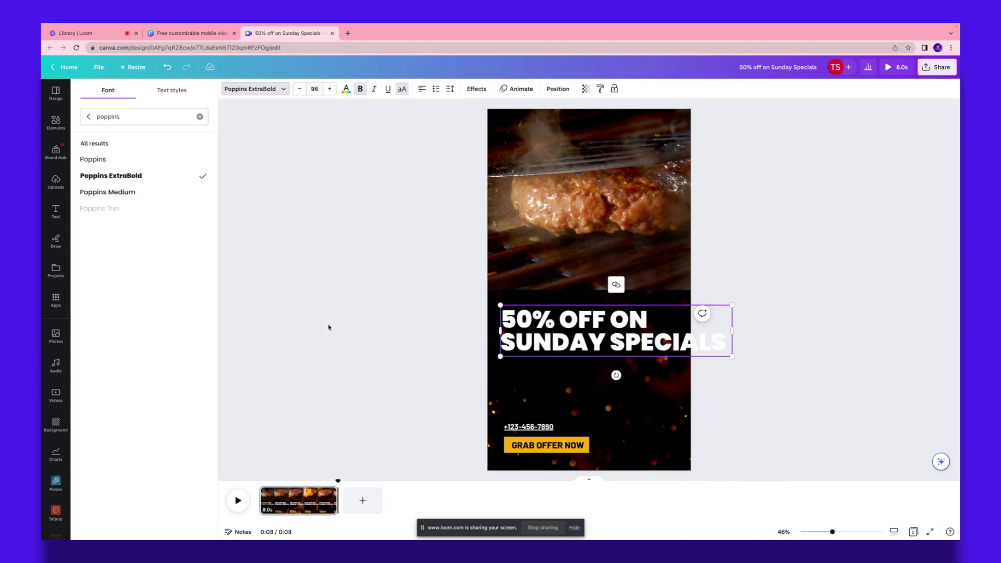
drag(733, 331, 658, 342)
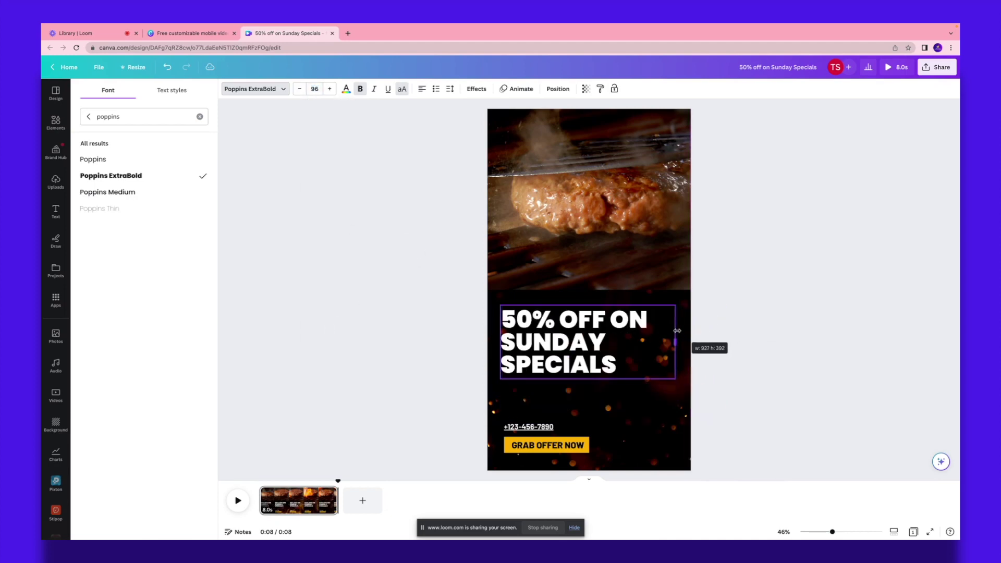
click(682, 335)
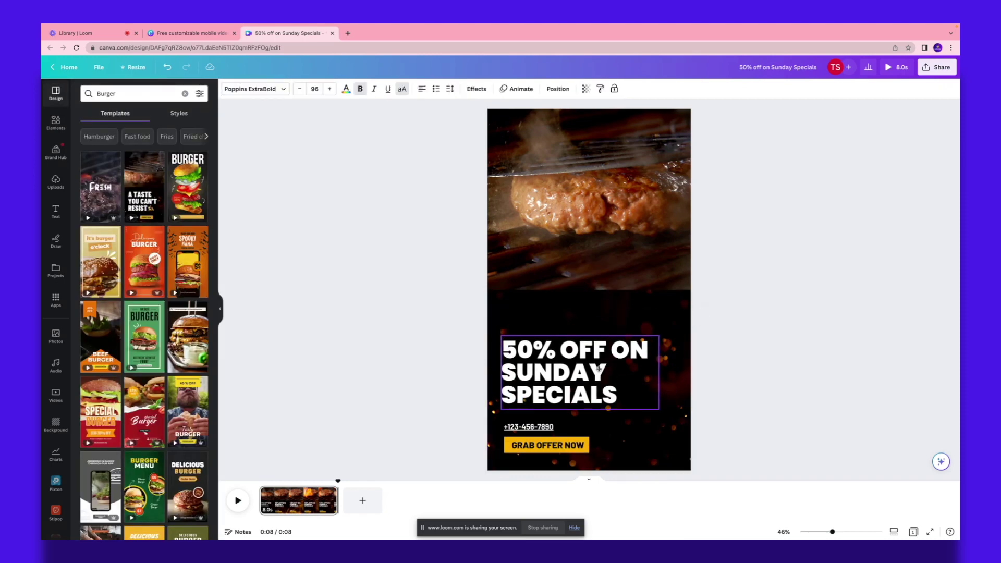
drag(578, 342, 580, 373)
click(512, 430)
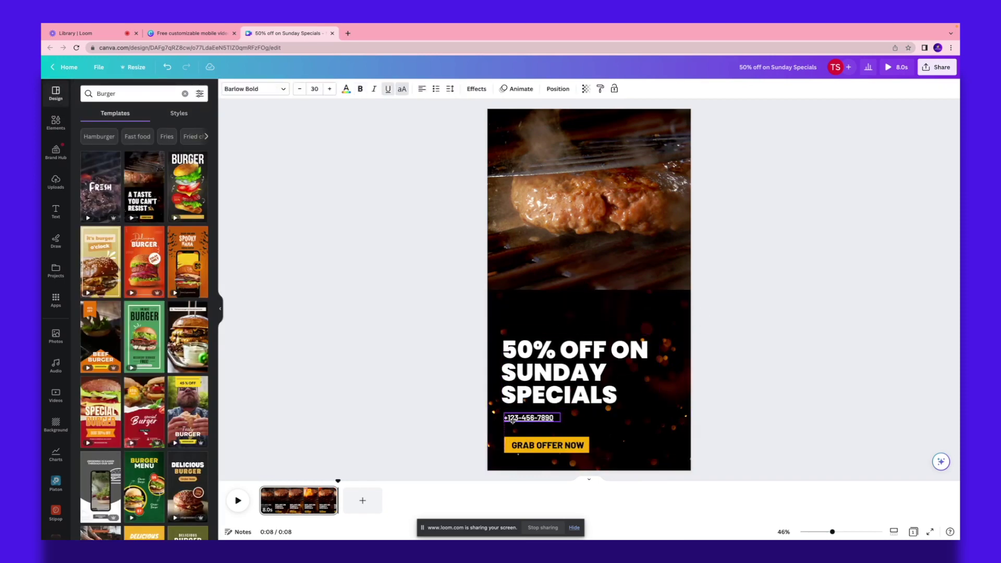
drag(528, 427, 528, 417)
click(507, 445)
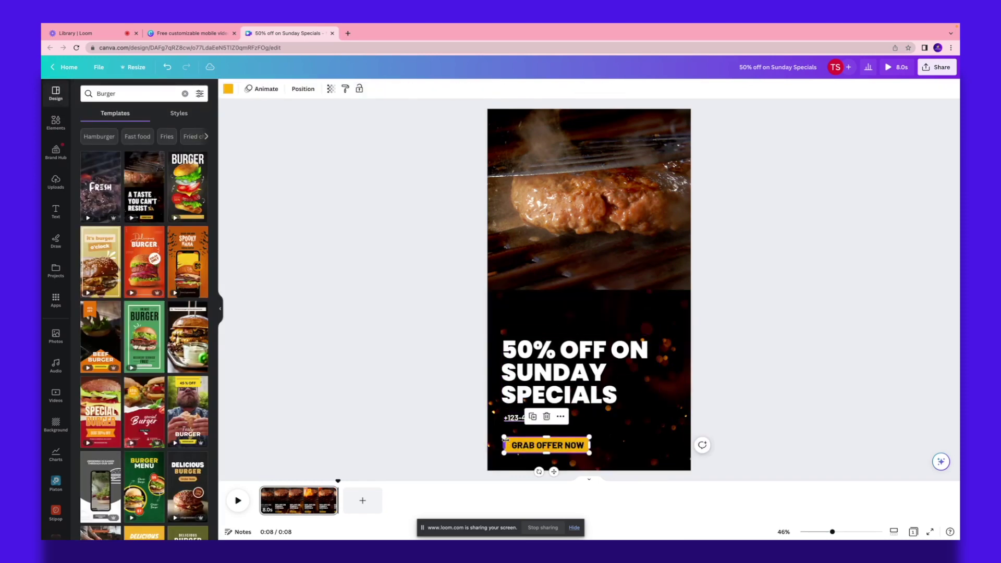
Recolour the GRAB OFFER NOW button bright yellow-green with a custom colour.
click(227, 88)
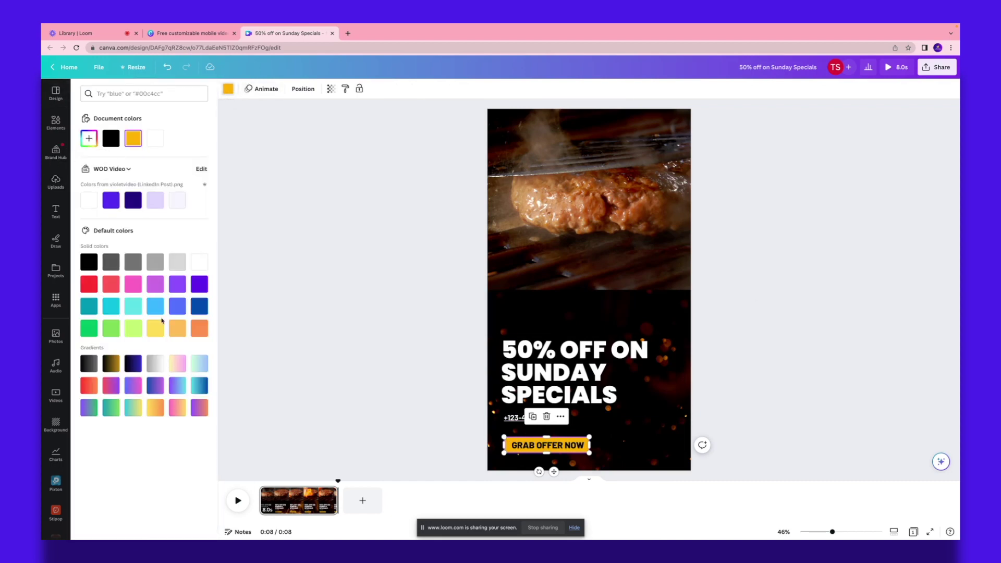
click(90, 138)
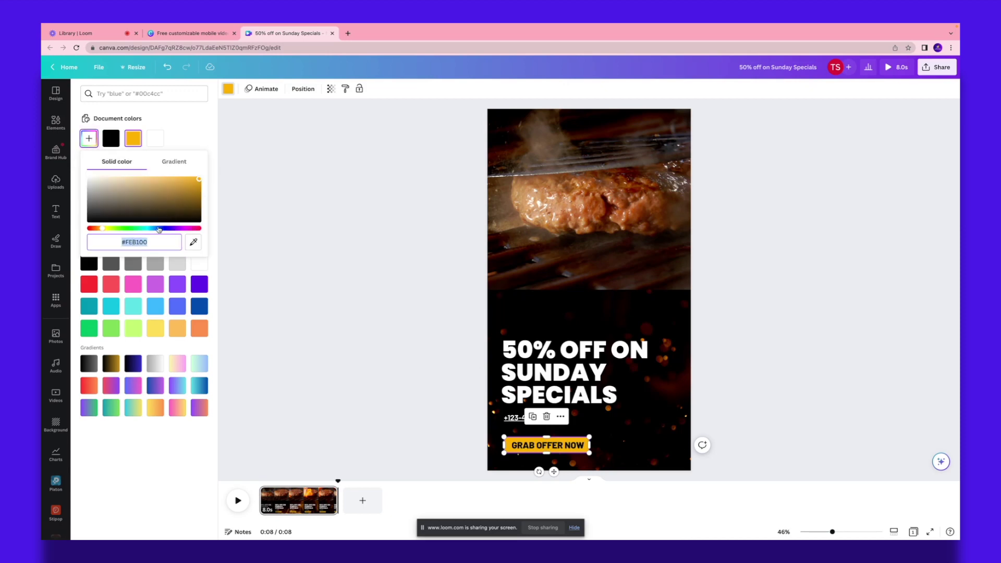
click(589, 200)
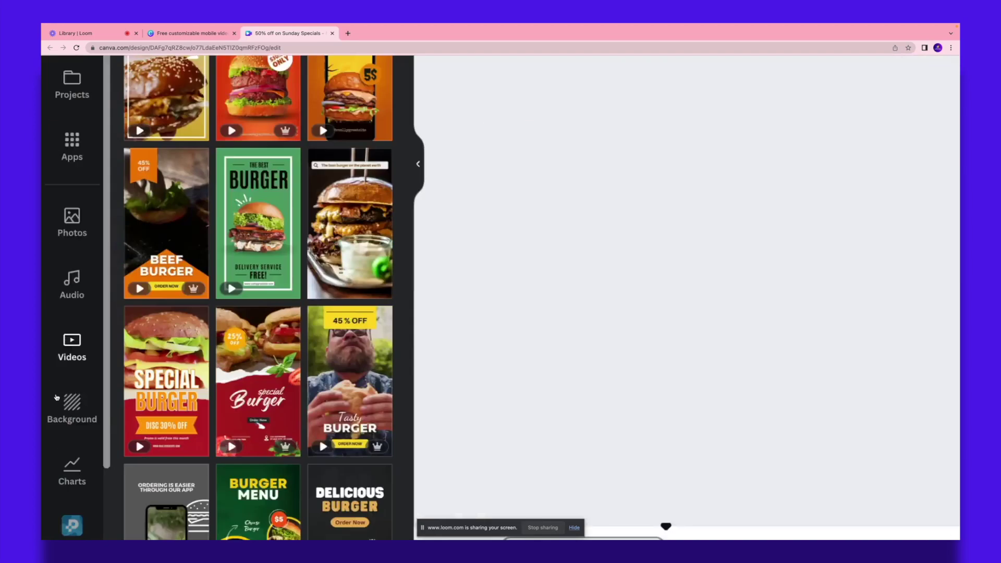
Search the stock Videos library for clips of people eating burgers.
click(56, 396)
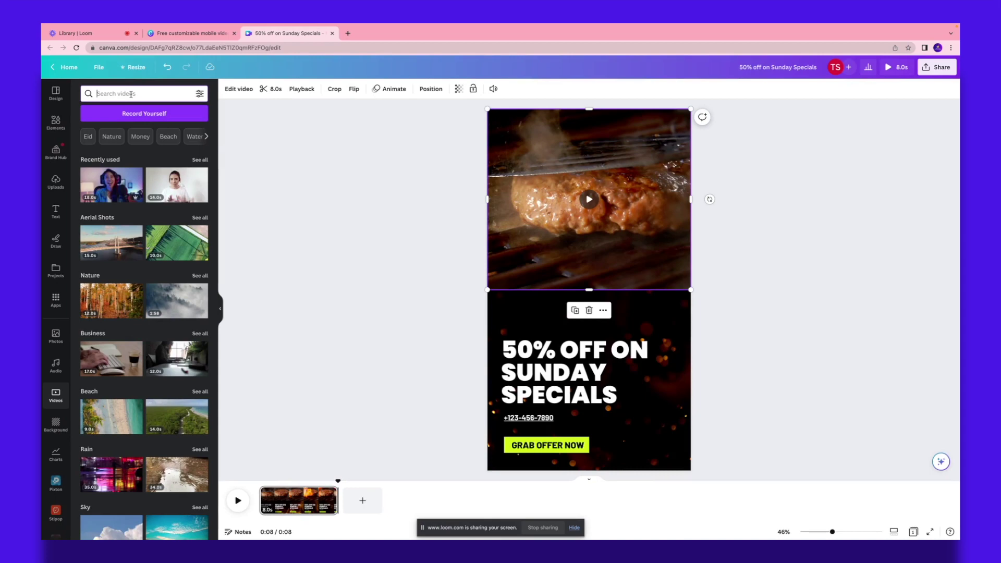
click(131, 94)
text(woman eating a burger)
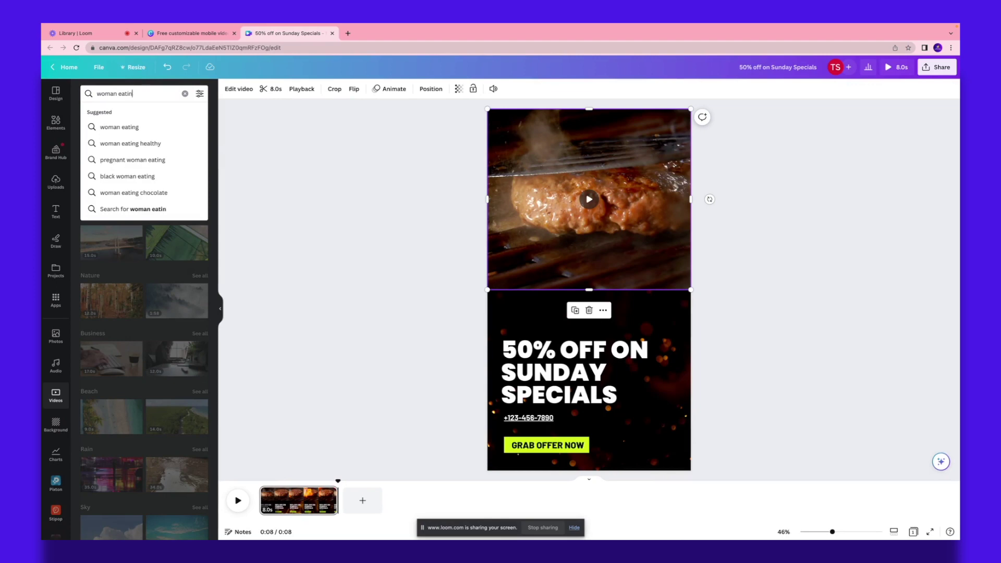
key(Return)
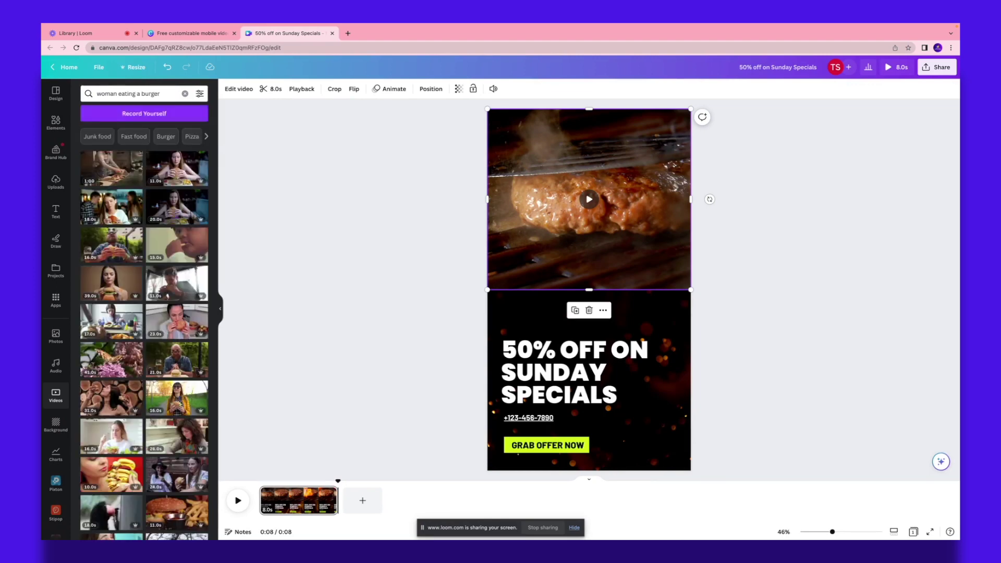
scroll(144, 328, down, 3)
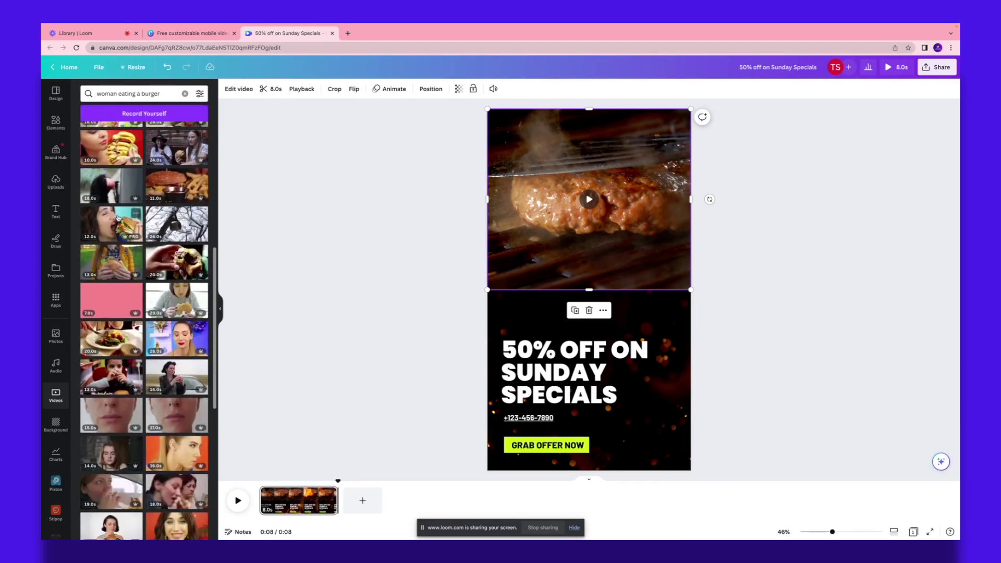
scroll(145, 329, down, 3)
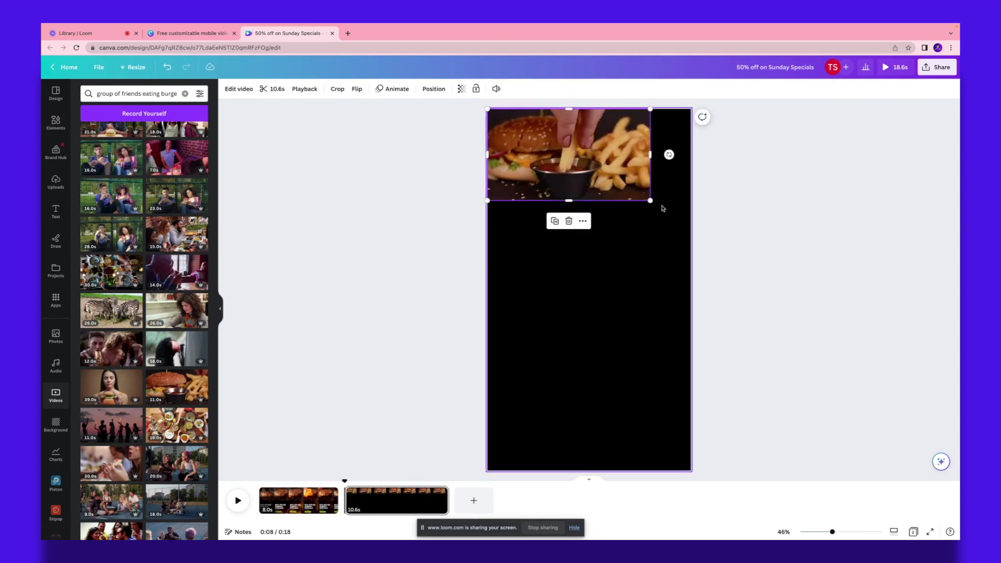
Enlarge and centre the burger-and-fries clip, then add a burger-preparation clip below it.
drag(651, 201, 790, 301)
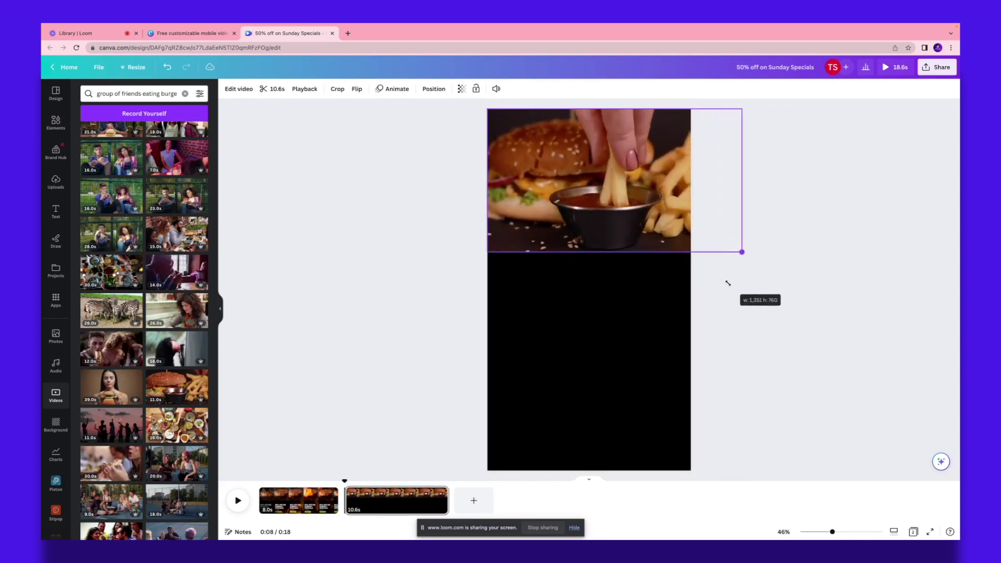
drag(661, 216, 603, 217)
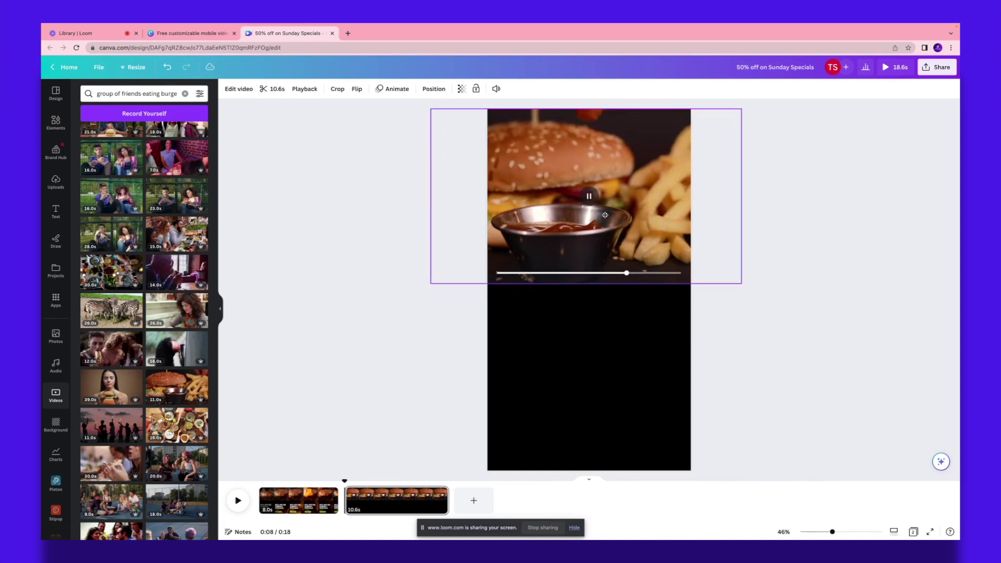
drag(177, 235, 587, 375)
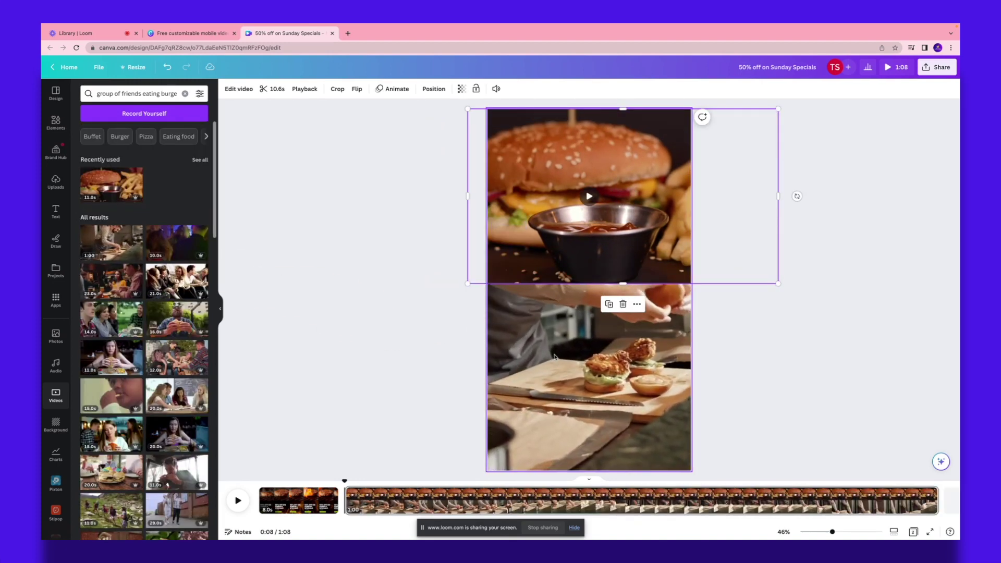
Trim the start of the lower burger-preparation clip to about 6.7 seconds and preview it.
click(586, 375)
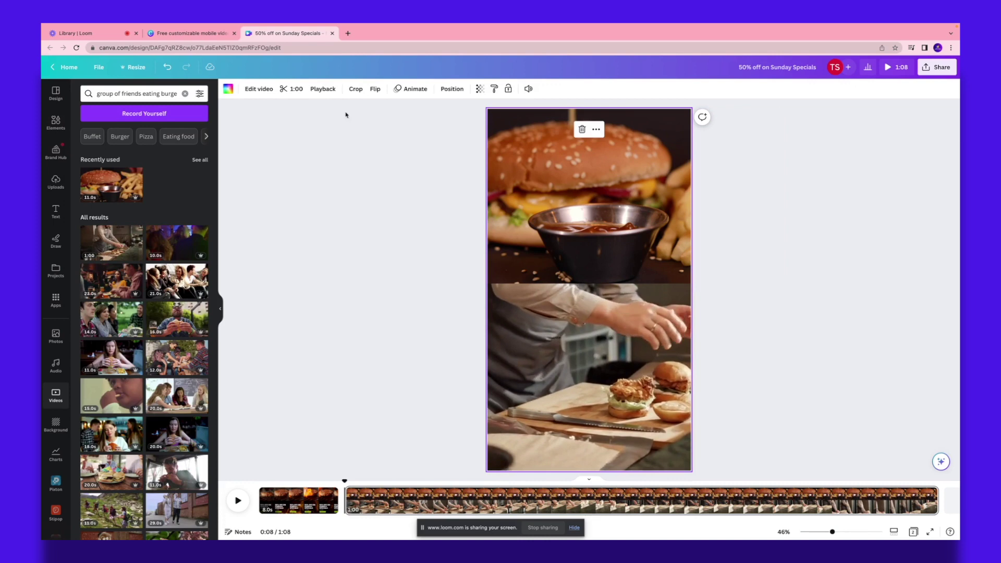
click(291, 88)
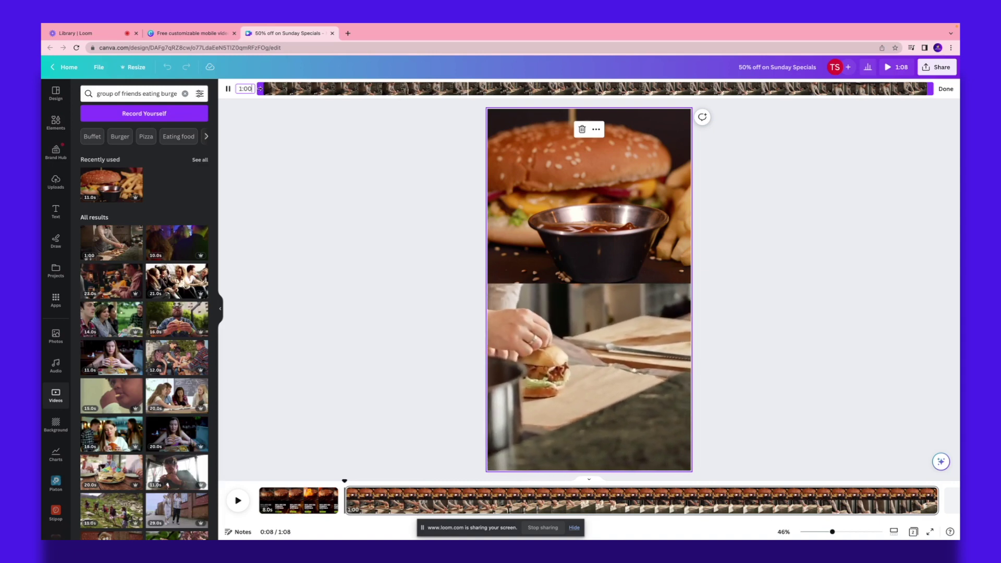
click(266, 88)
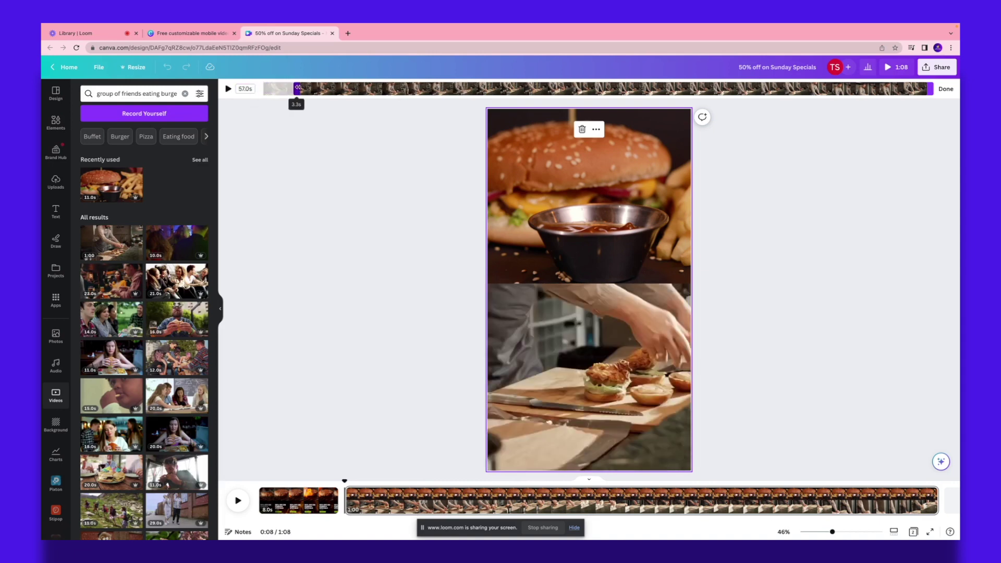
drag(295, 88, 444, 87)
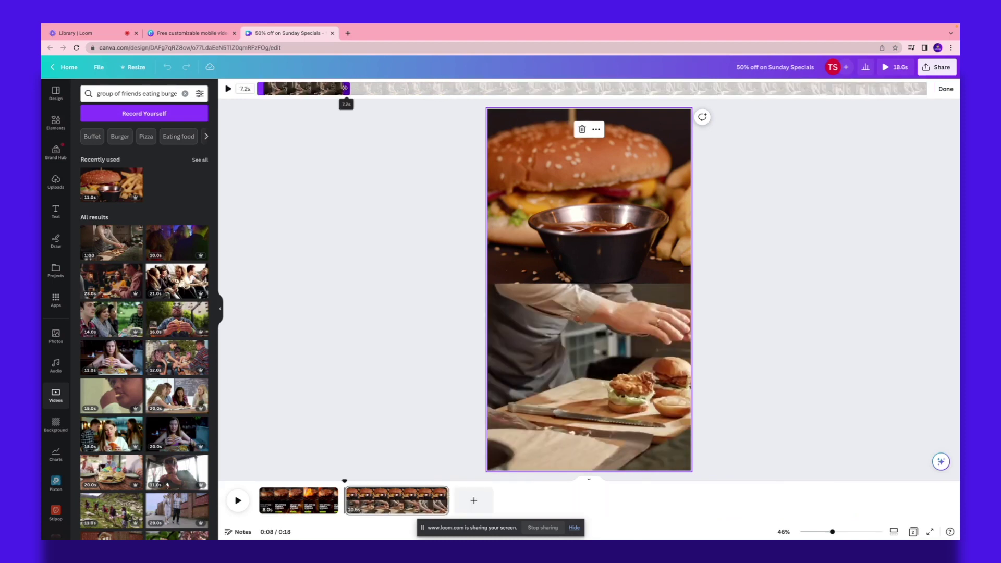
key(space)
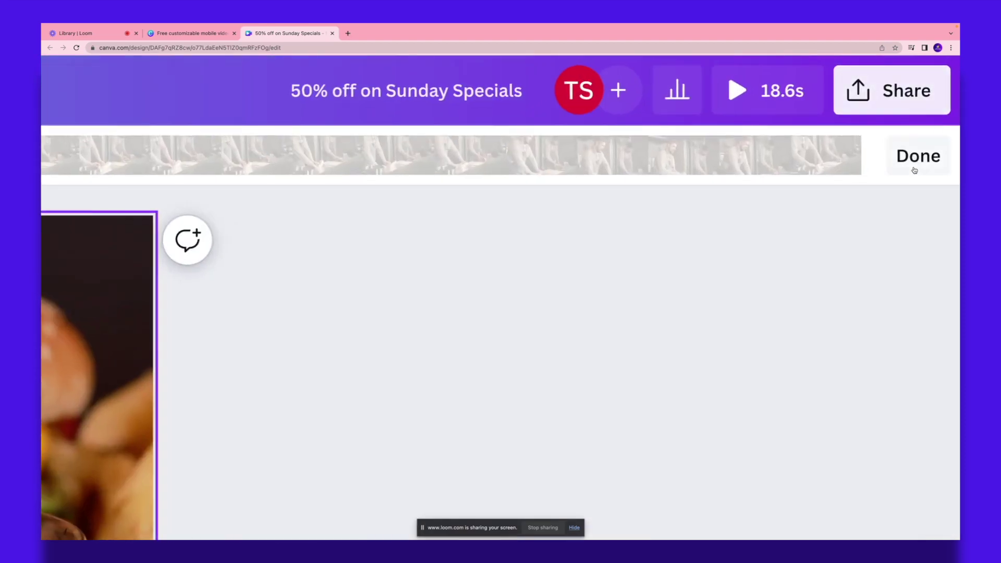
click(916, 160)
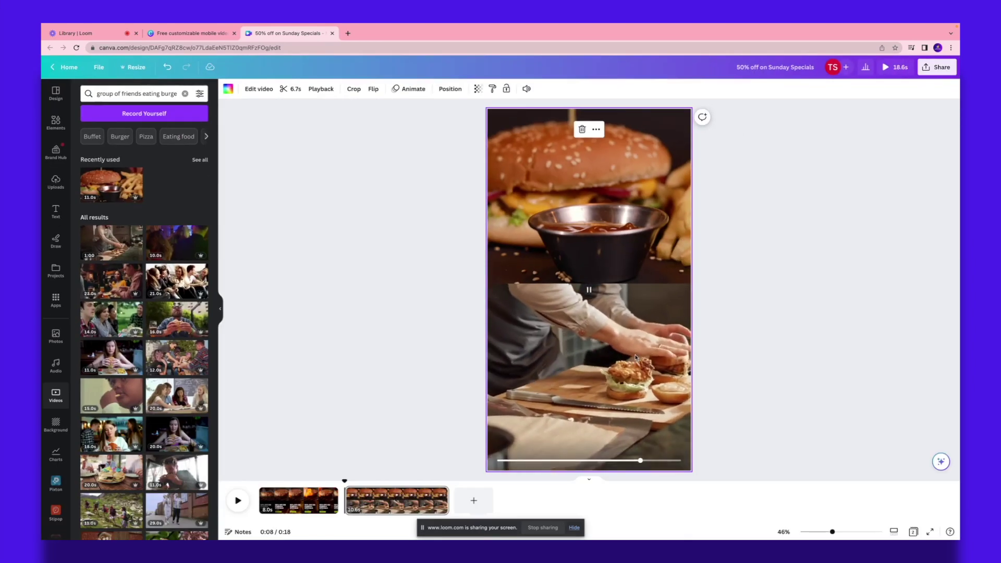
key(space)
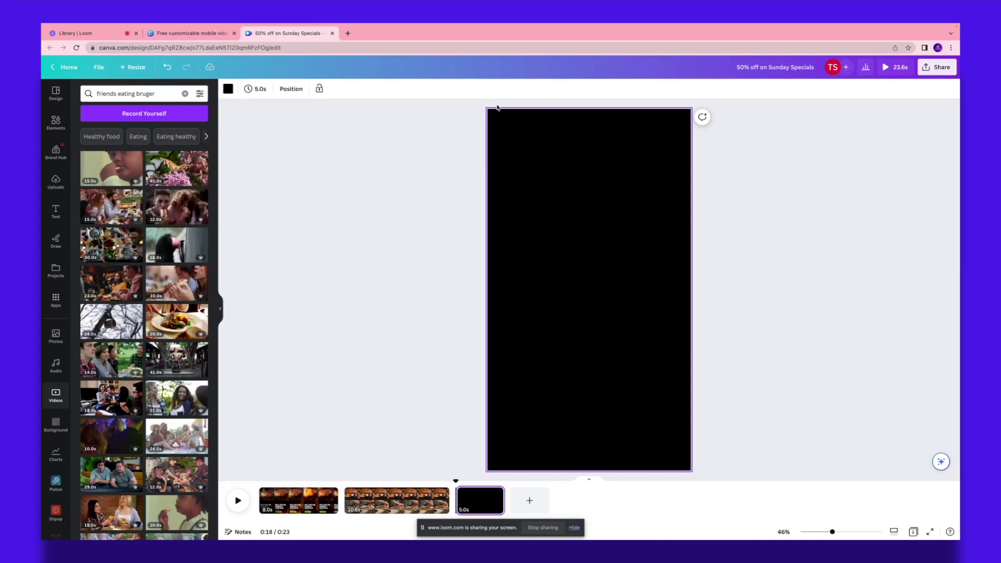
Place the friends-eating-burgers video on the new page, enlarged across its top half.
click(111, 206)
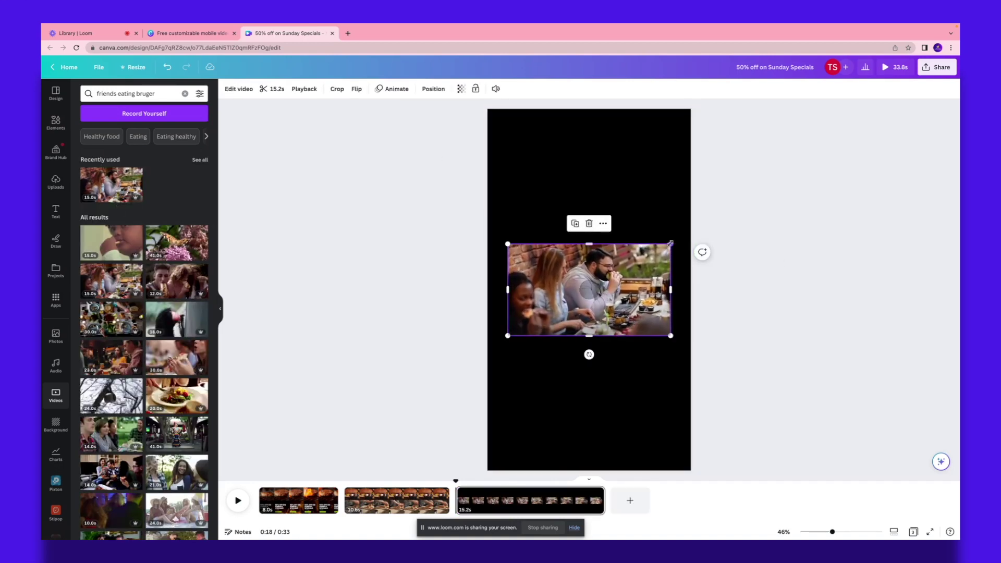
mouse_move(671, 244)
mouse_down()
mouse_move(712, 208)
mouse_move(906, 125)
mouse_up()
mouse_move(657, 196)
mouse_down()
mouse_move(532, 190)
mouse_move(533, 181)
mouse_up()
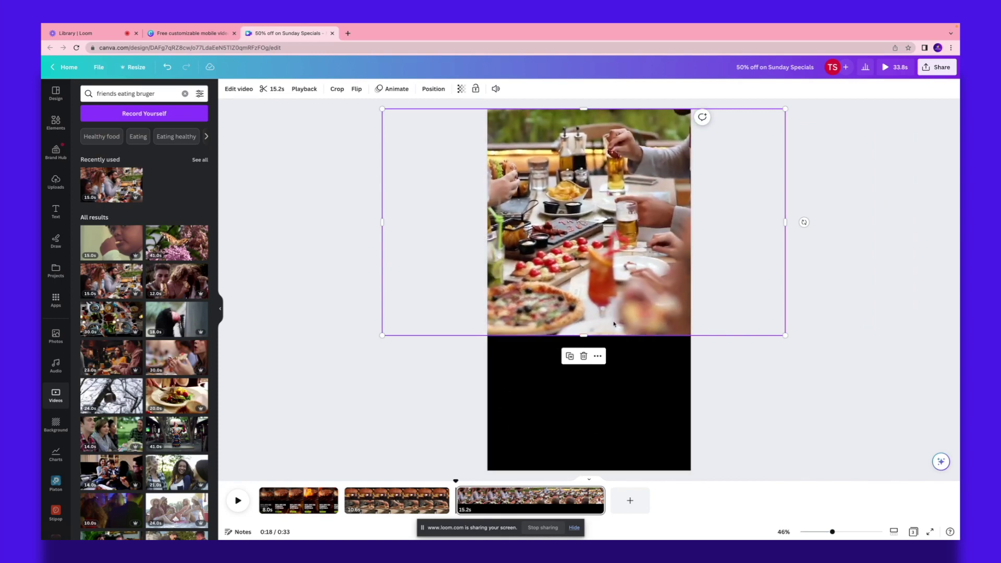
key(Delete)
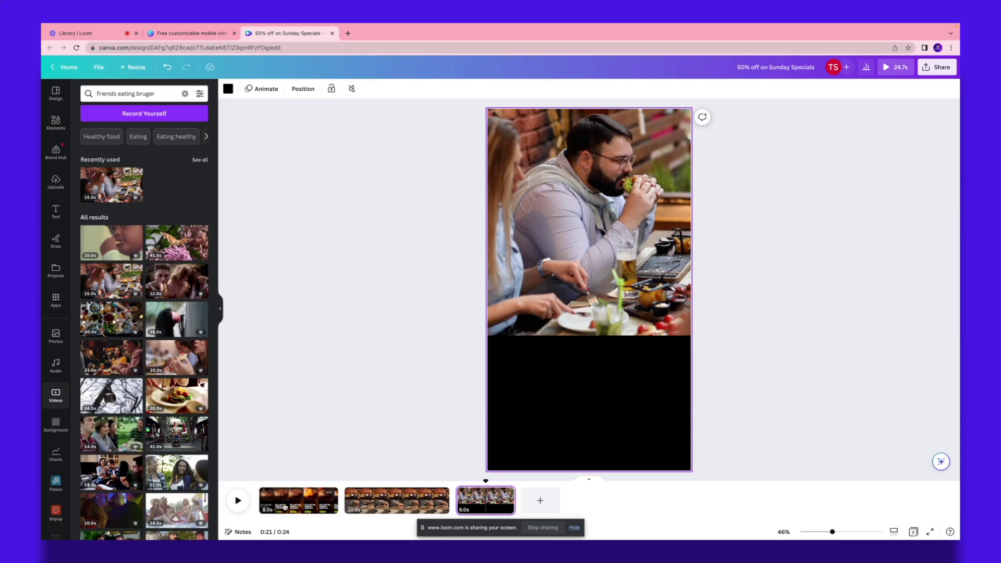
Move the 50% OFF burger ad page to the end of the timeline.
click(286, 502)
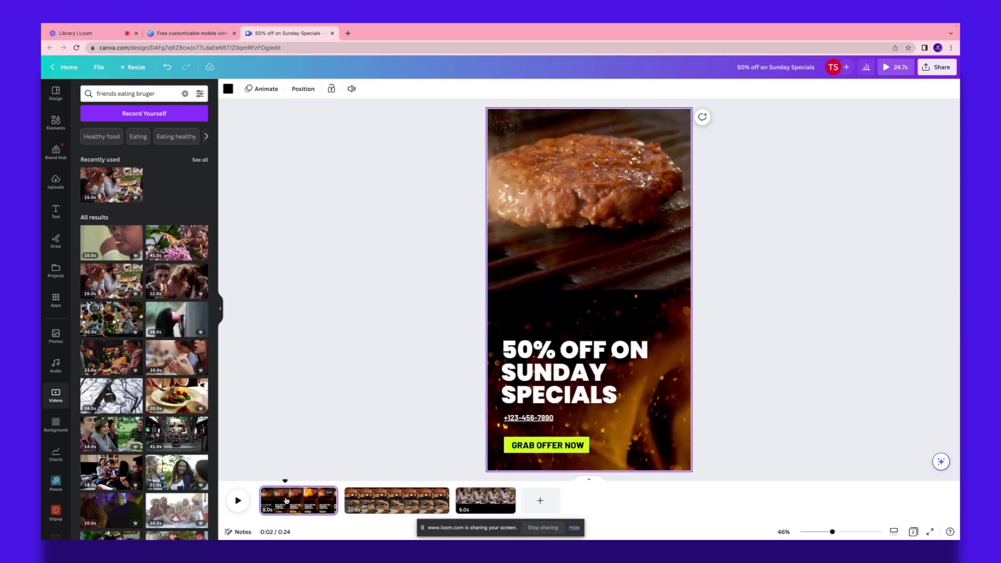
click(287, 501)
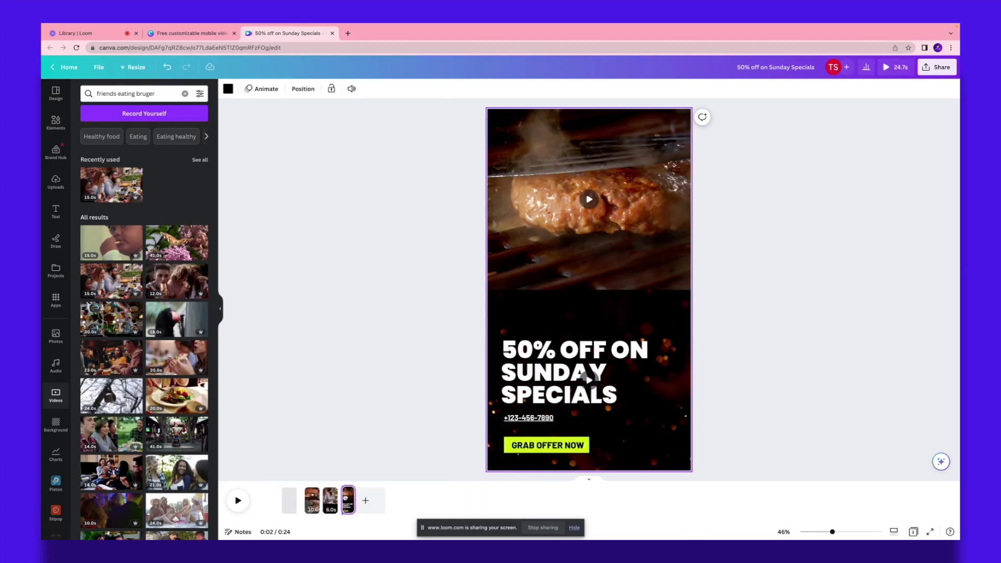
click(348, 501)
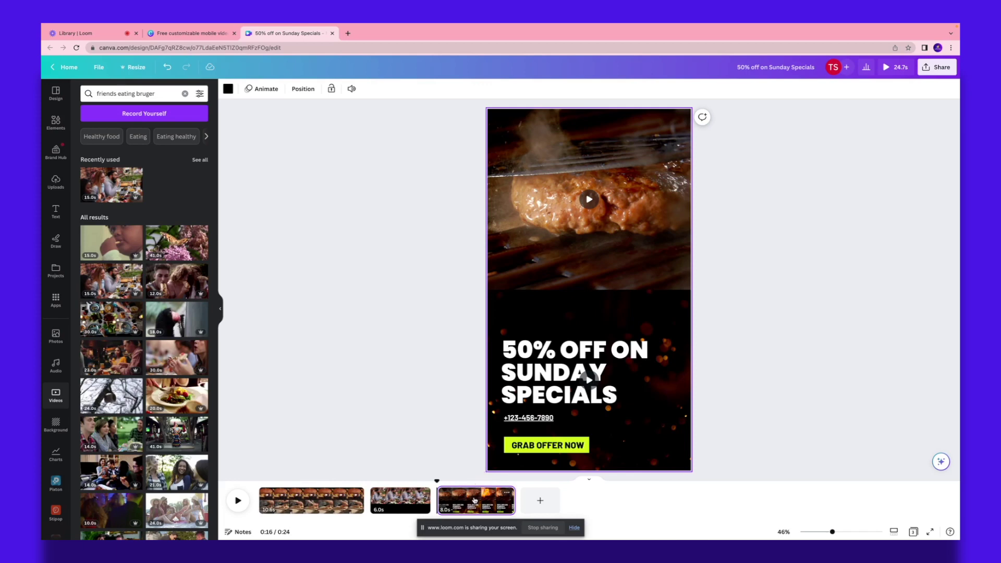
click(289, 502)
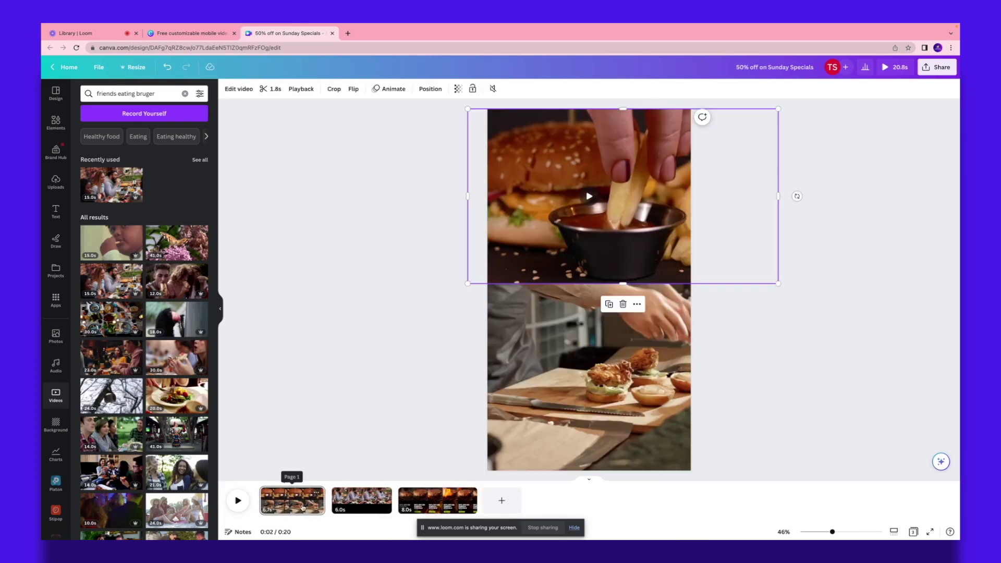
click(361, 500)
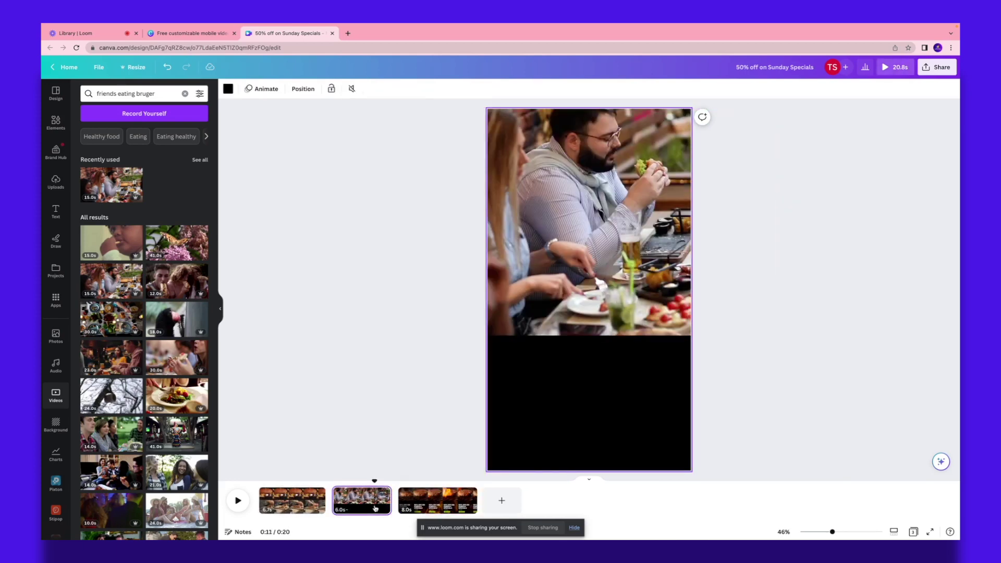
click(446, 504)
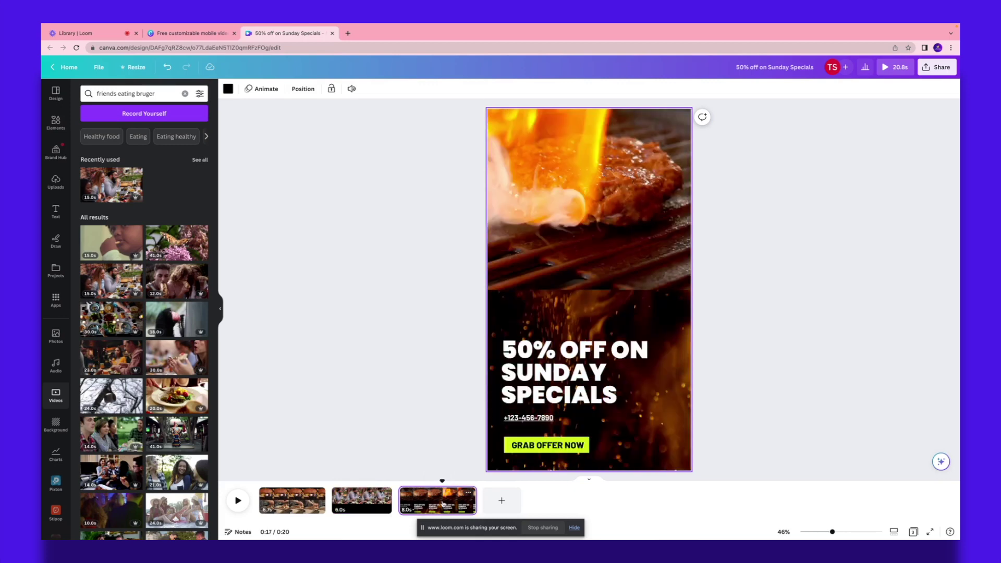
Copy the 50% OFF headline onto the friends-video page.
double_click(538, 375)
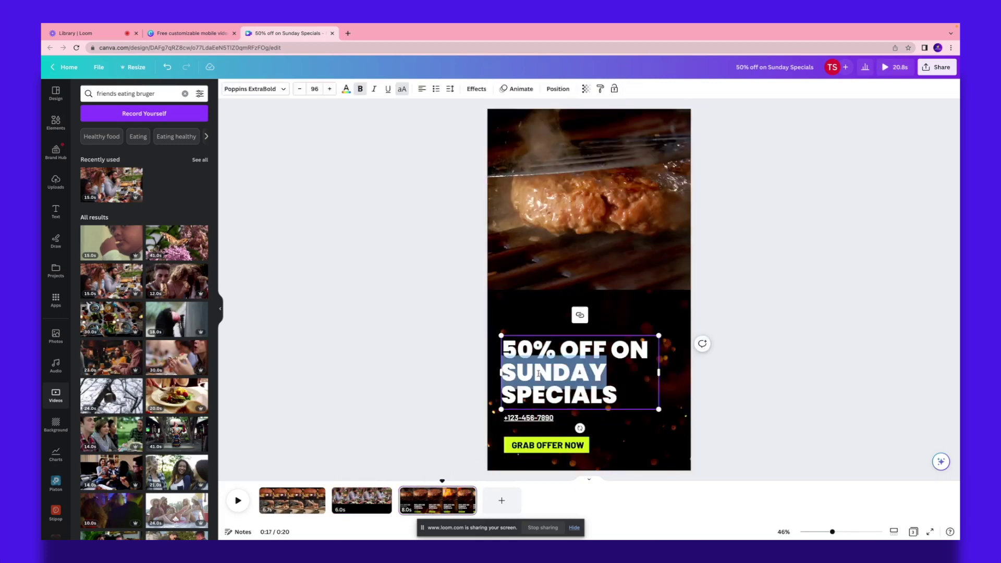
click(539, 374)
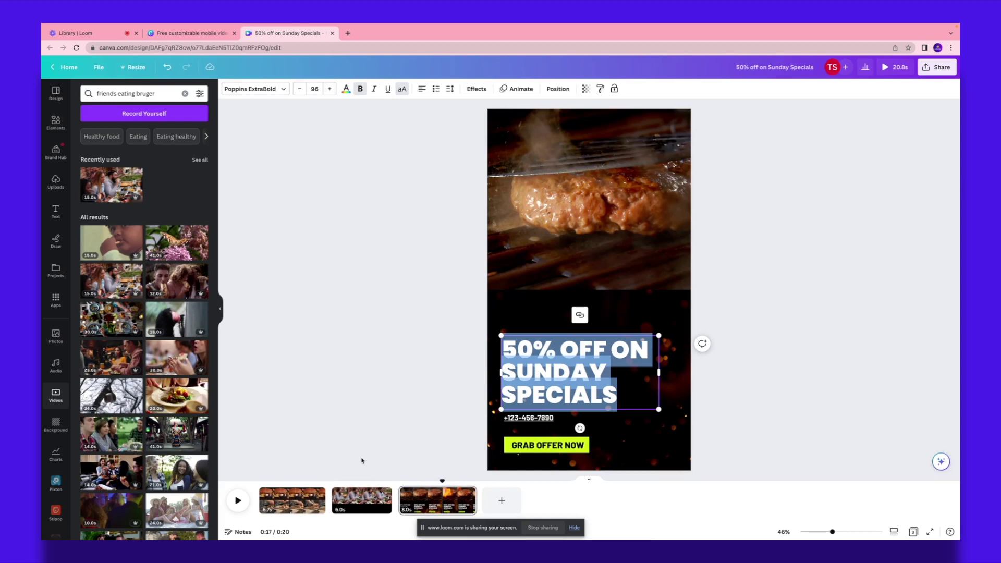
click(361, 500)
double_click(590, 289)
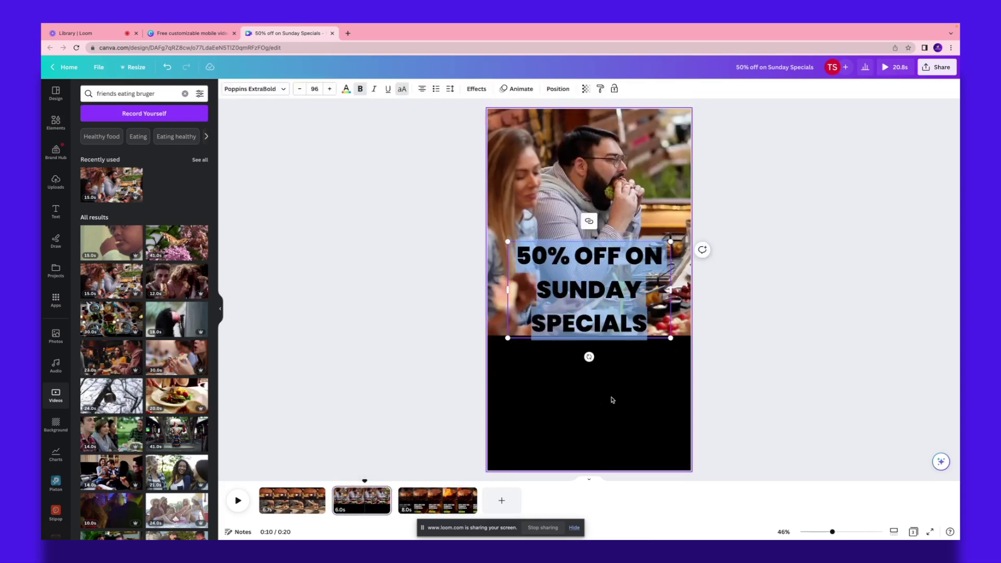
click(612, 400)
click(612, 304)
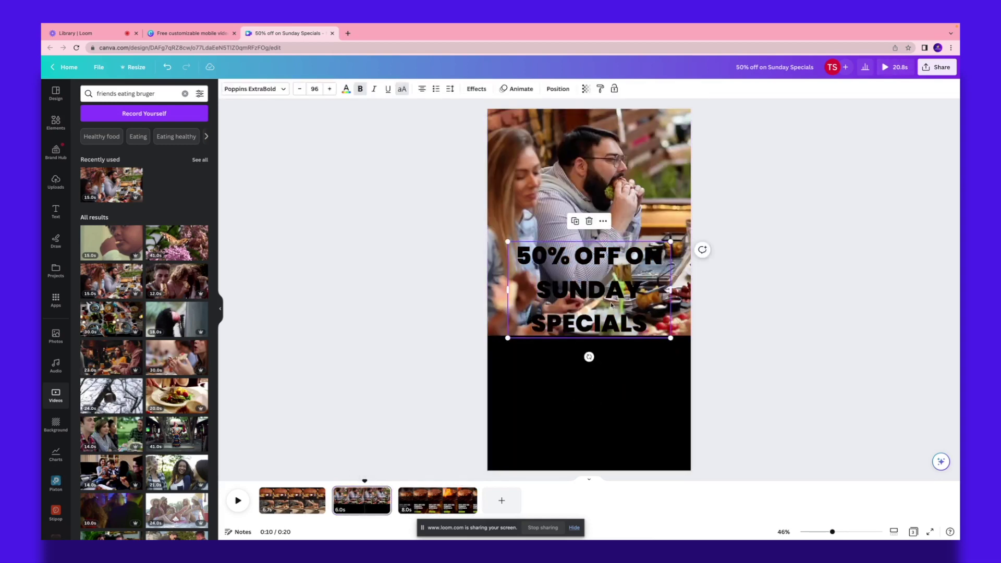
Drag the copied headline down into the black space beneath the friends video.
shift+click(612, 305)
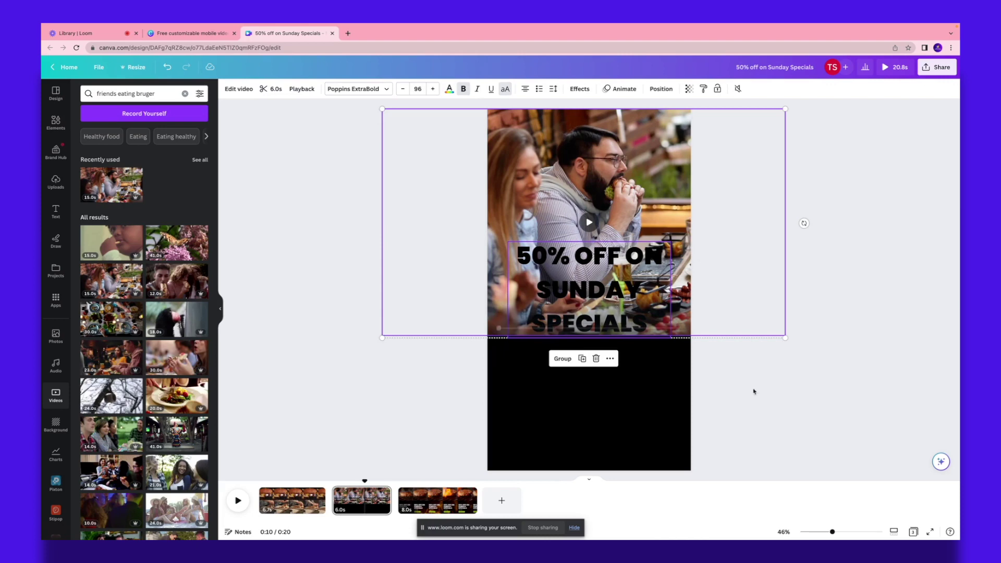
click(584, 303)
drag(577, 289, 576, 397)
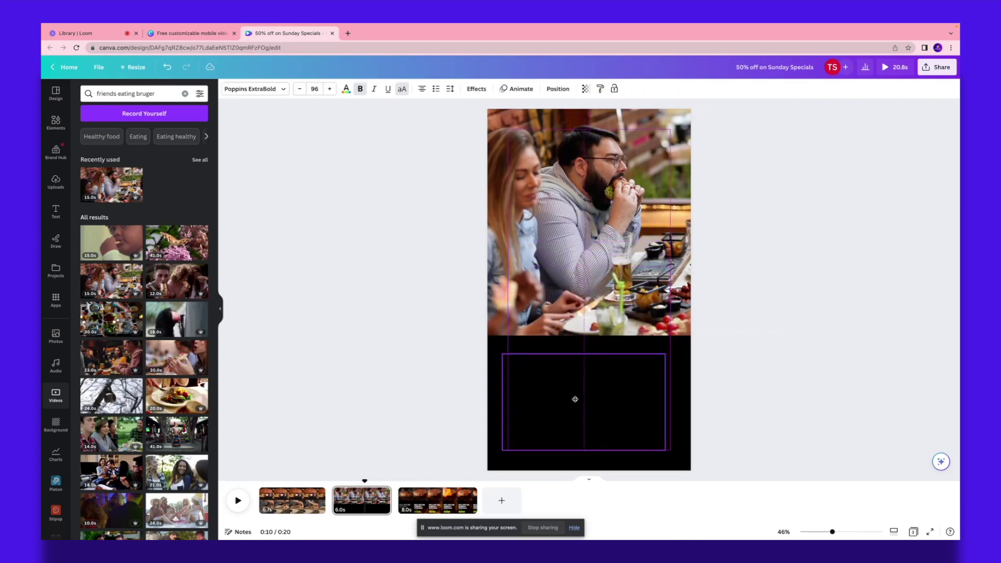
click(576, 397)
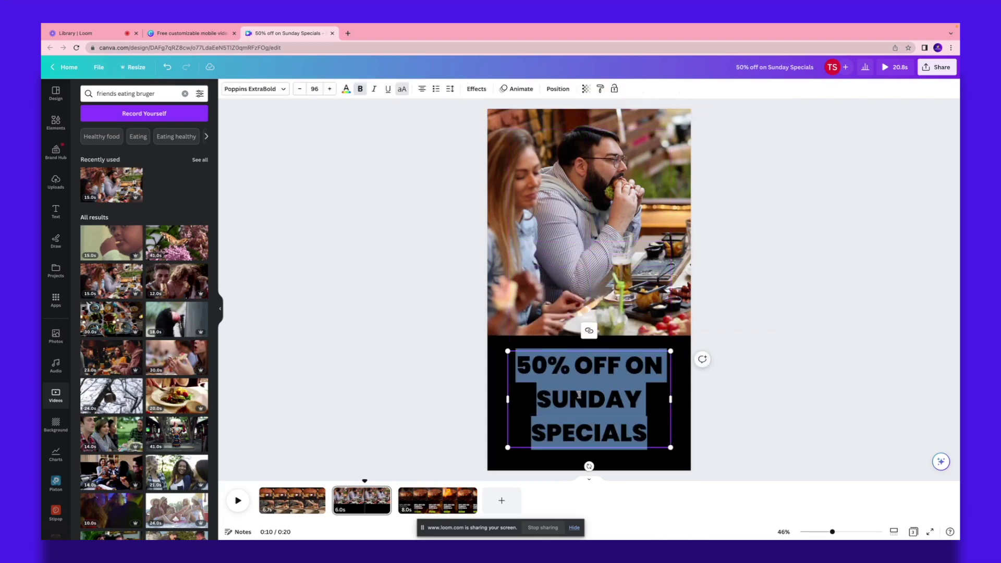
click(346, 89)
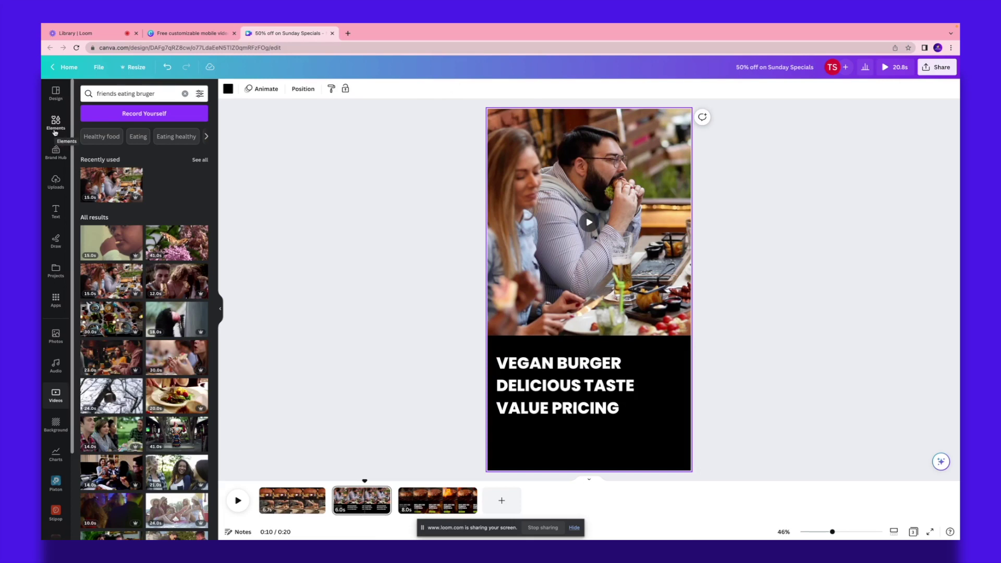
Search Elements for food graphics, then bring up Effects for the VEGAN BURGER headline.
click(54, 124)
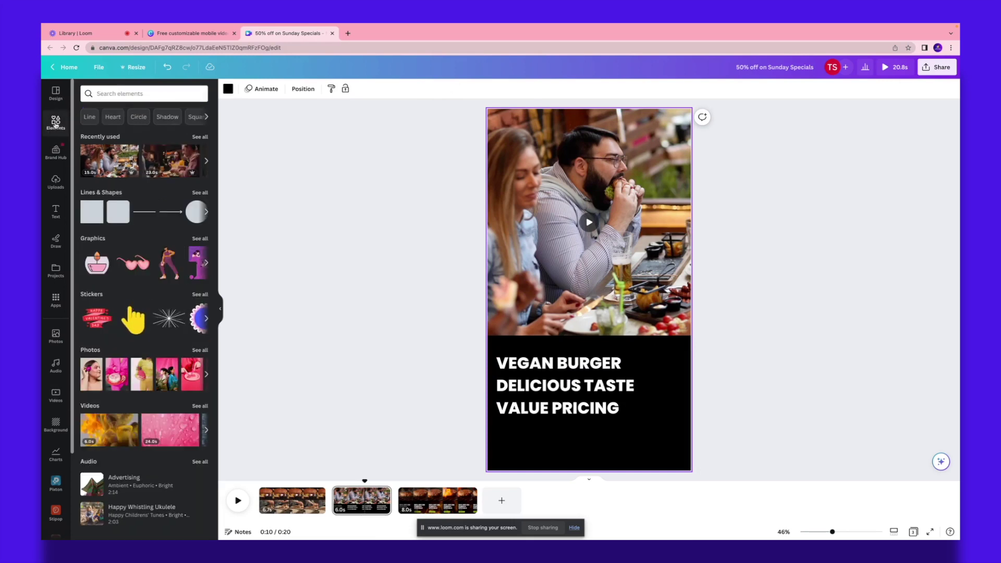
click(141, 93)
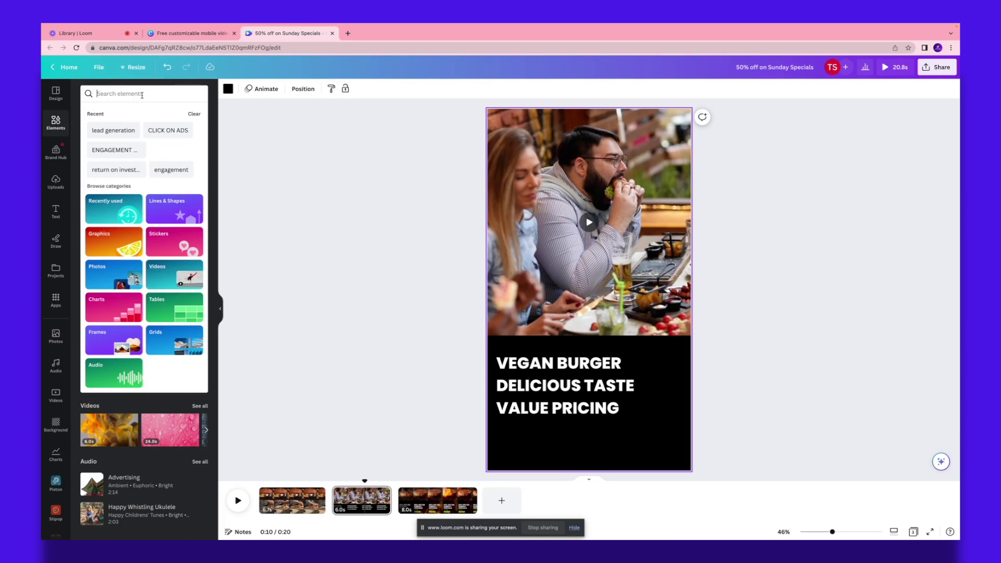
text(food)
key(Return)
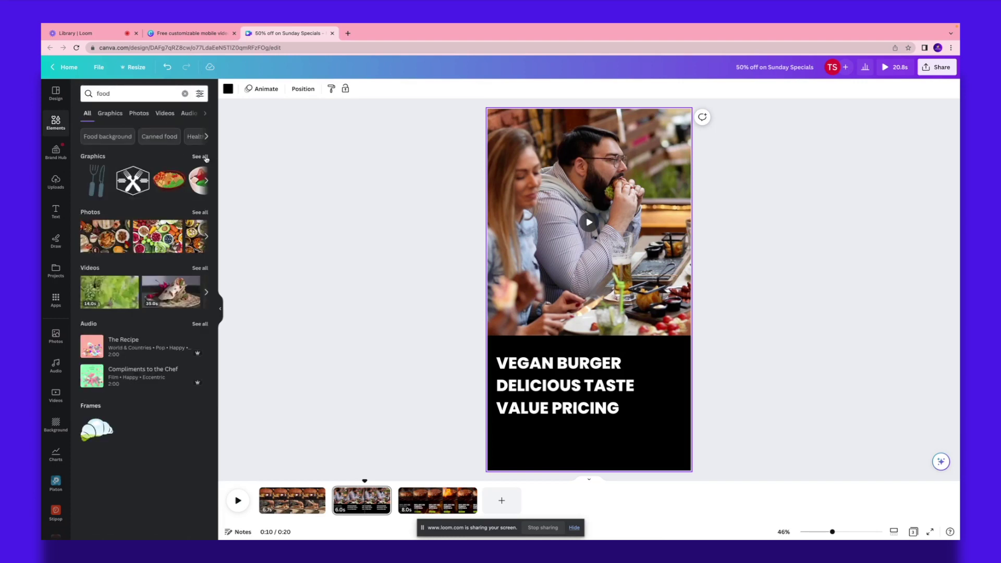
click(200, 157)
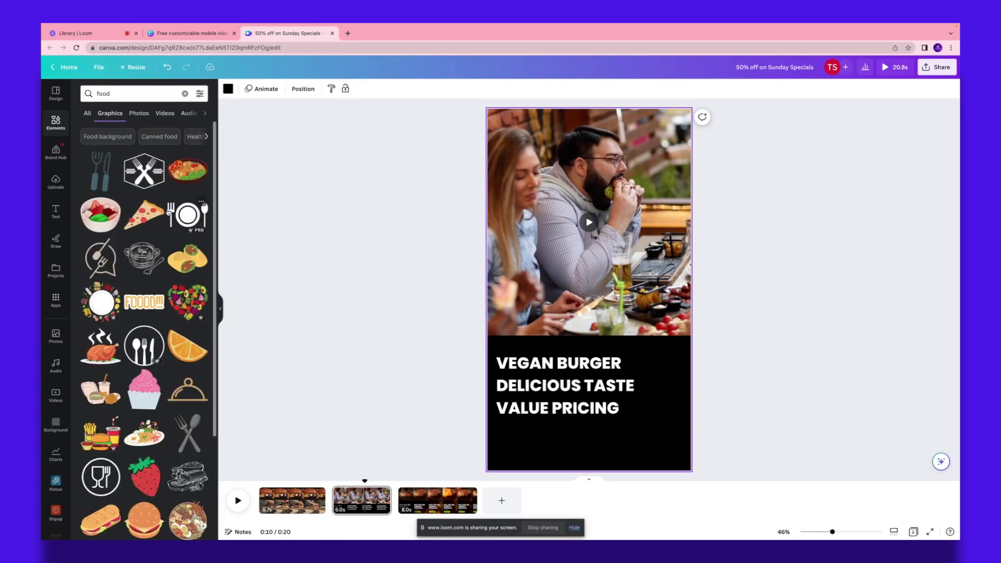
scroll(169, 211, down, 3)
scroll(168, 211, down, 5)
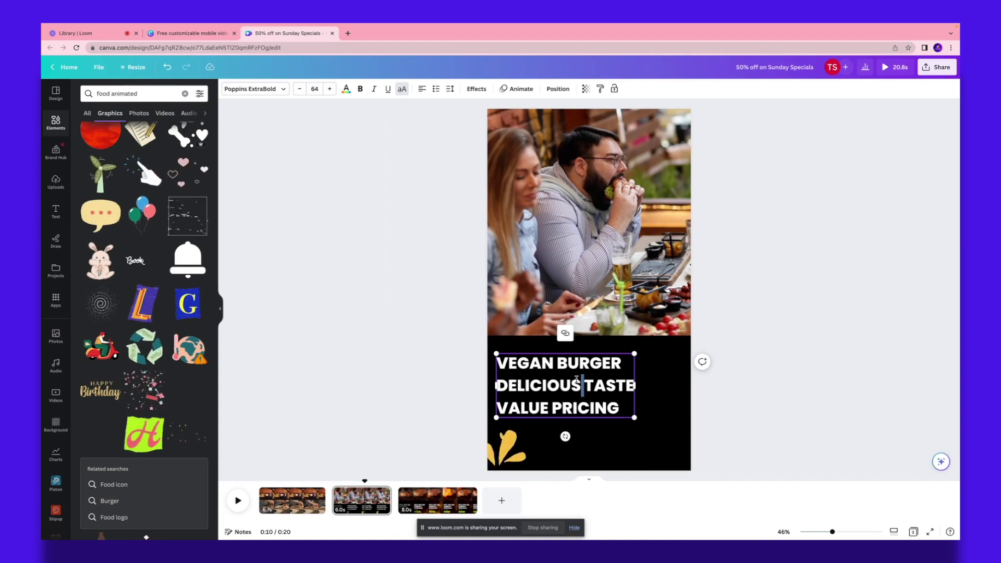
double_click(578, 379)
click(476, 89)
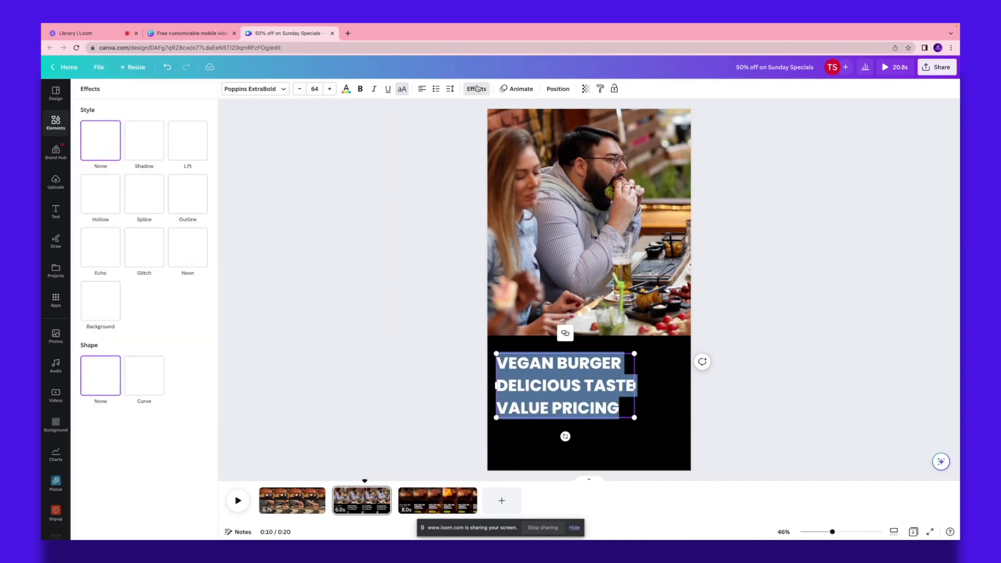
Add a Shadow effect to the VEGAN BURGER headline and enlarge it to size 77.
click(144, 141)
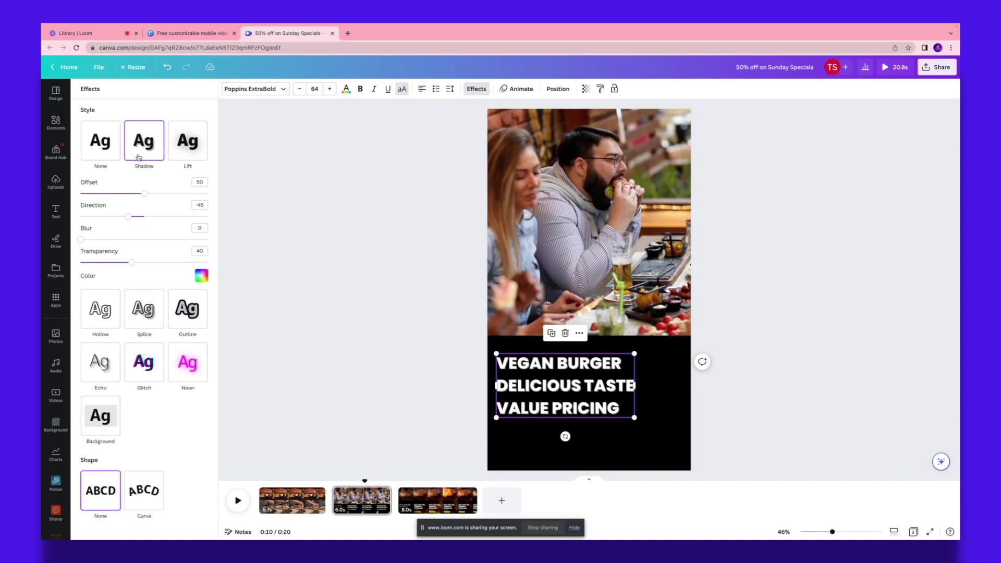
drag(634, 354, 662, 343)
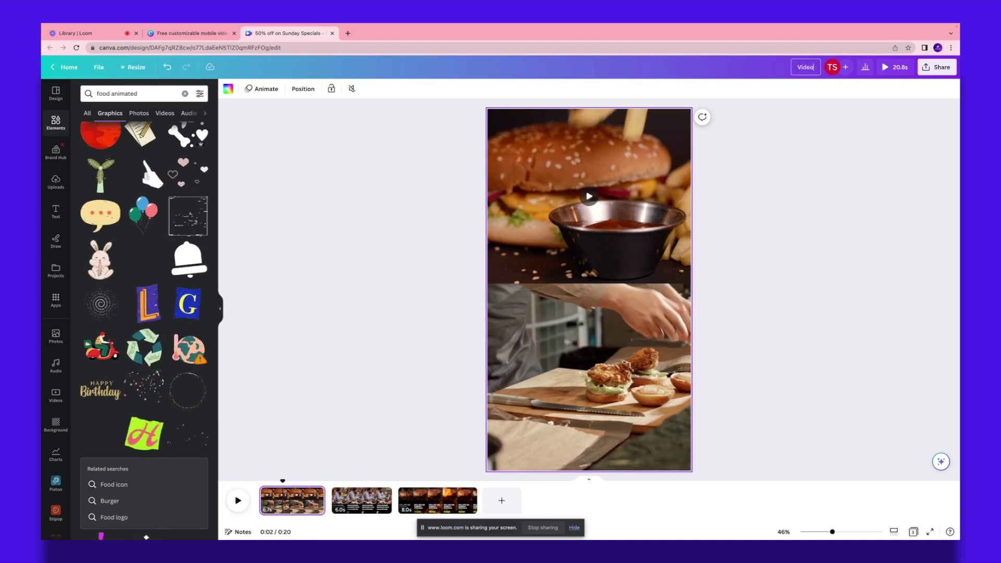
text( Ad 101)
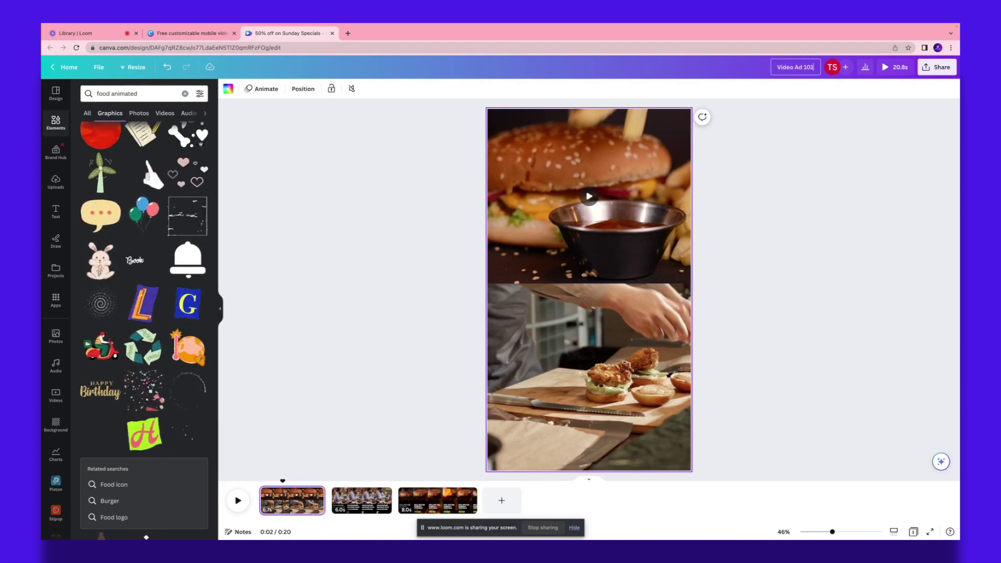
Retitle the design 'Video Ad 101_Burger Discount', apply Pop to all pages, and preview it.
text(Burger Discount)
click(810, 165)
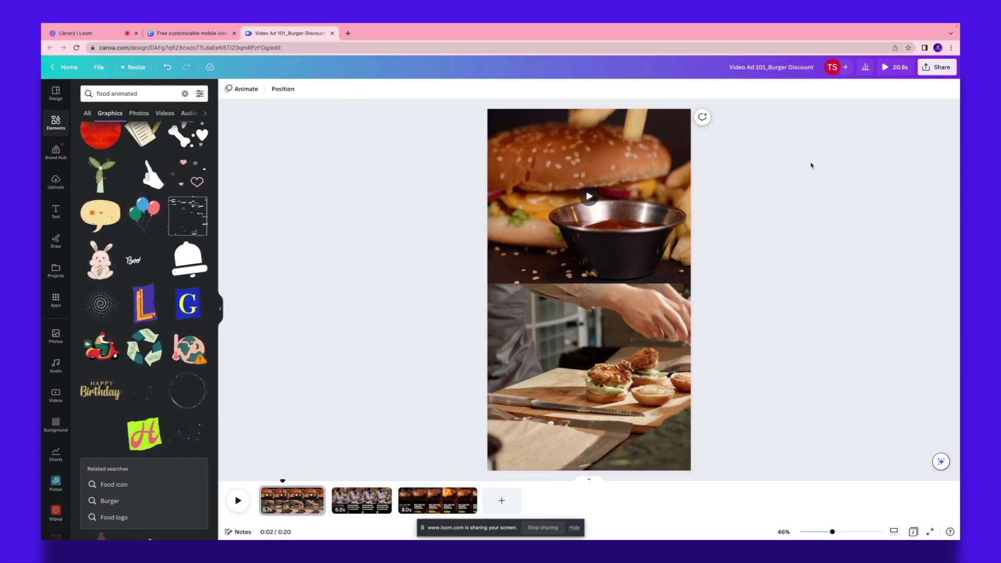
click(246, 89)
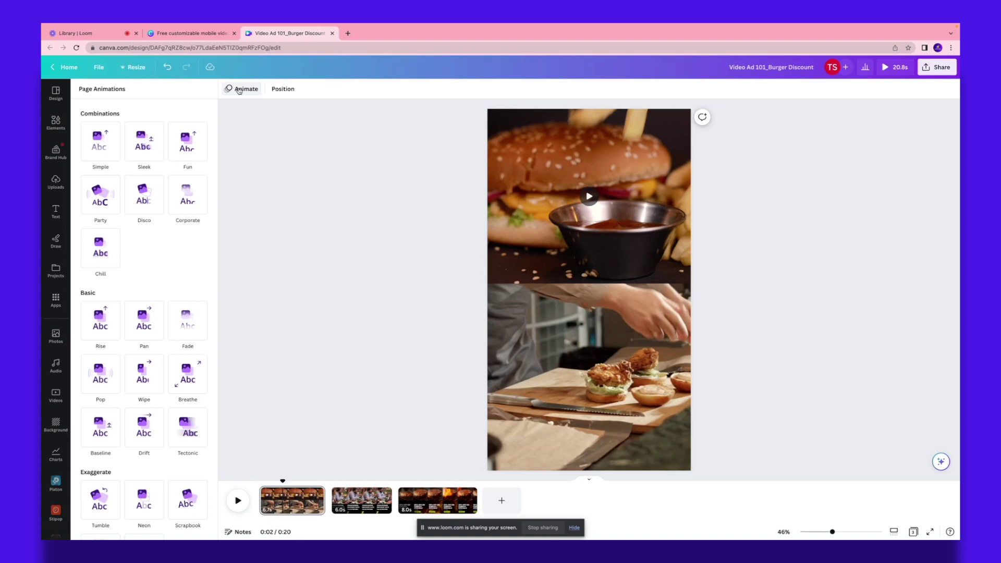
click(100, 380)
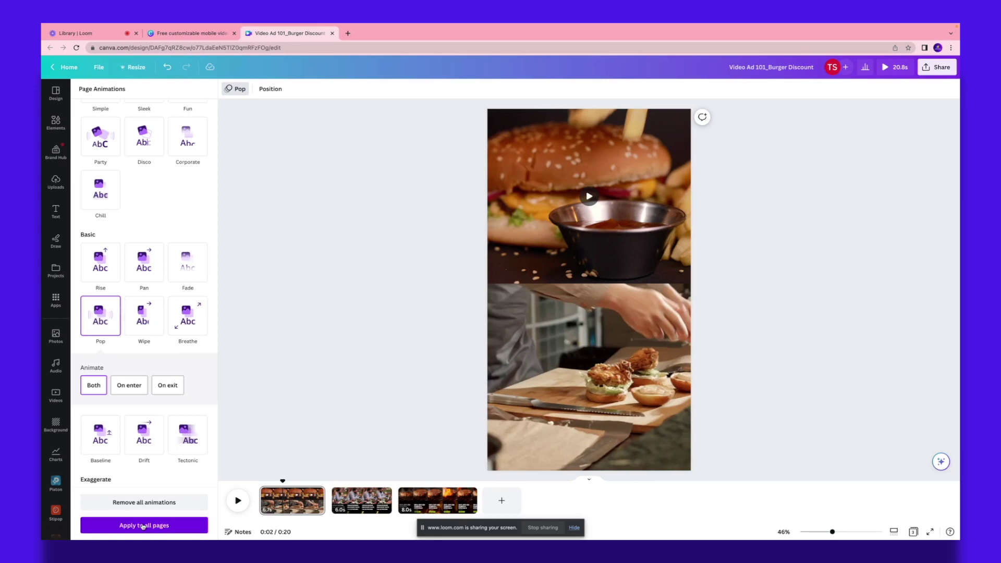
click(142, 525)
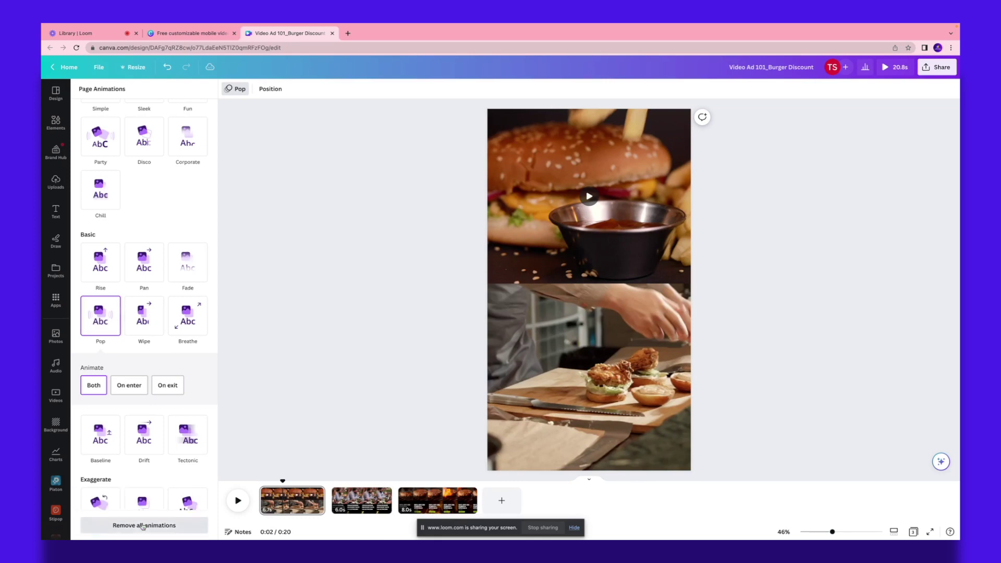
click(897, 67)
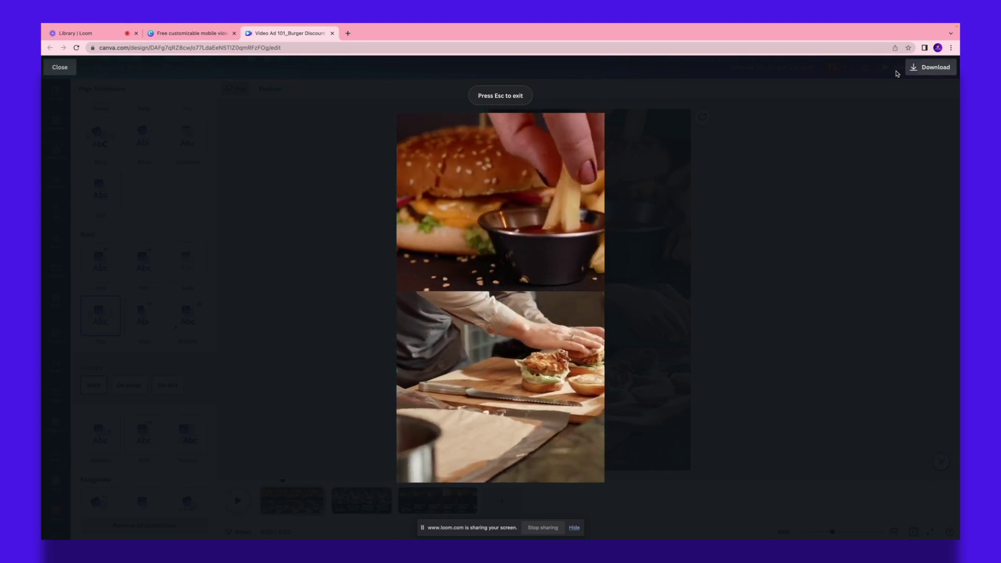
Exit the full-screen preview and show the Audio music library.
click(269, 154)
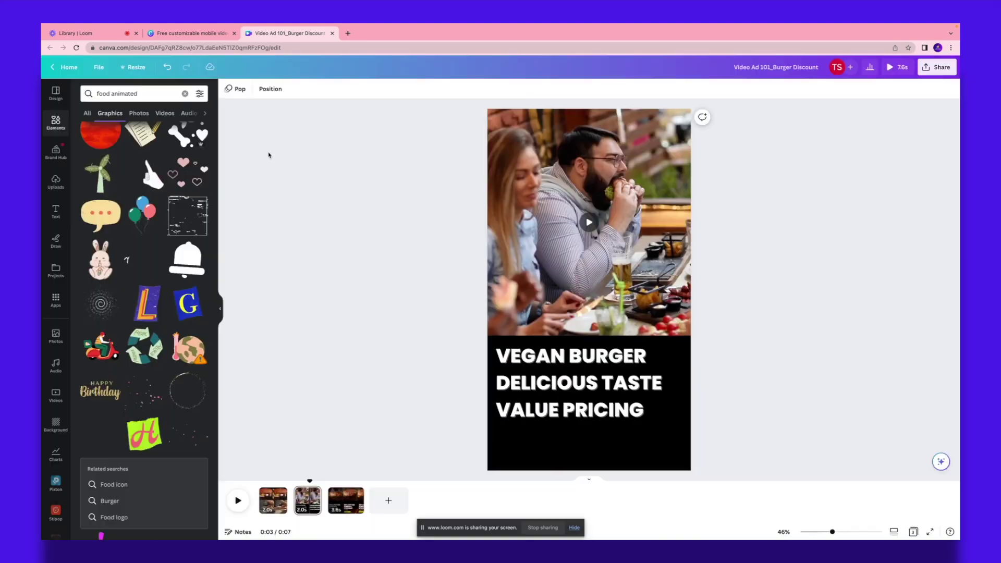
click(55, 365)
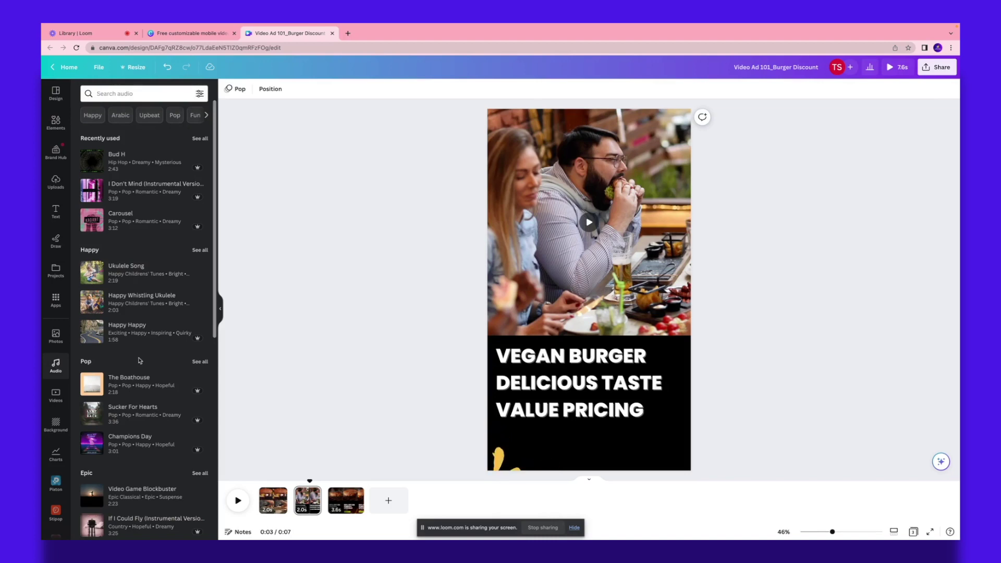
Search the audio library for 'Happy music/chill' tracks.
click(131, 93)
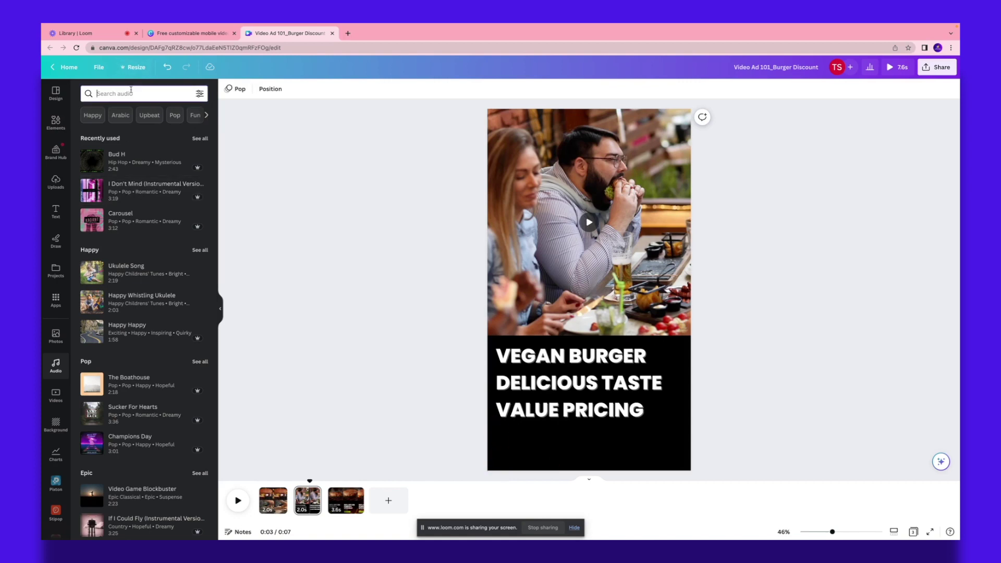
text(H)
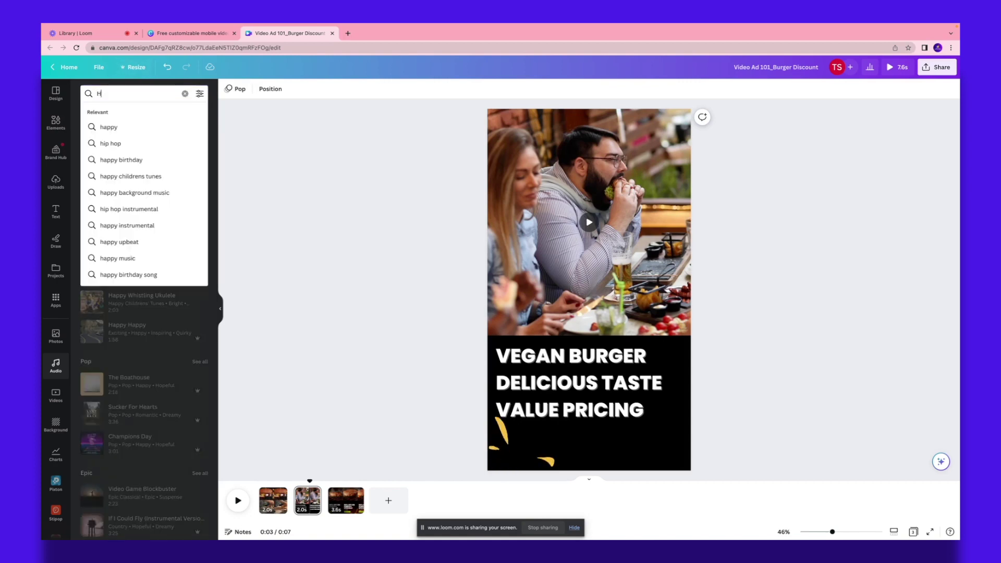
text(appy music)
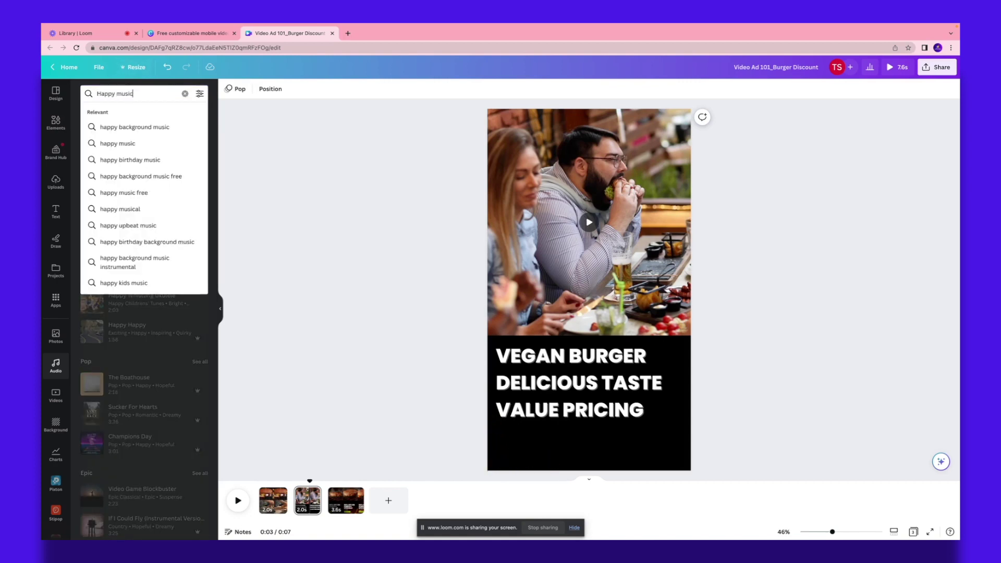
text( ch)
text(l)
key(Return)
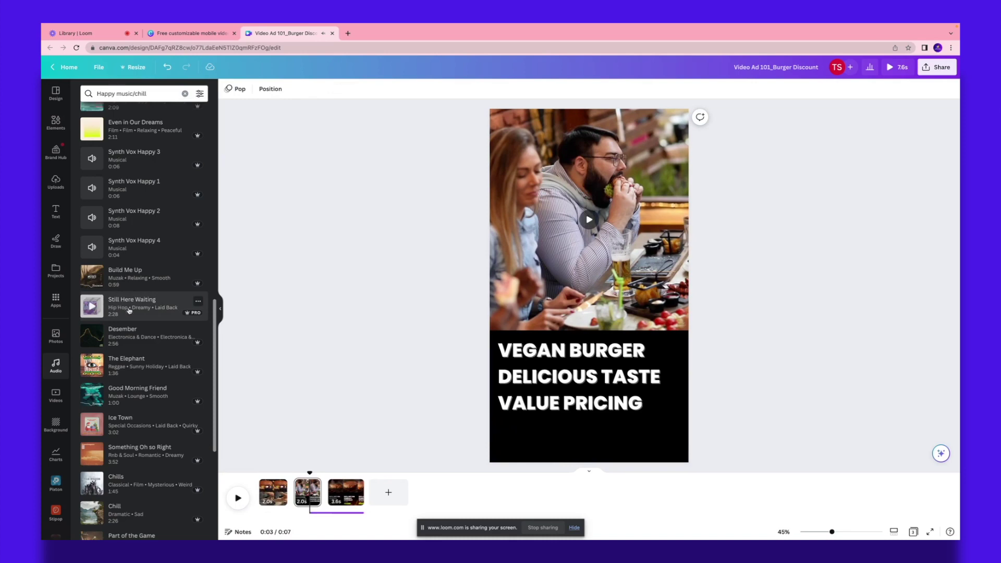
Shift the music clip so it begins at the video's start, then check the pages.
click(321, 513)
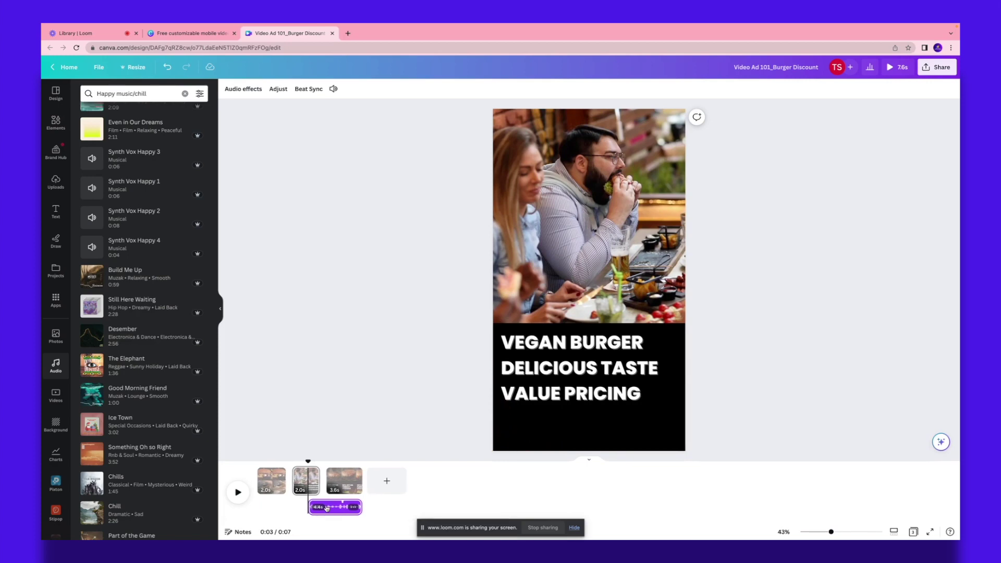
scroll(327, 508, right, 2)
scroll(321, 507, right, 2)
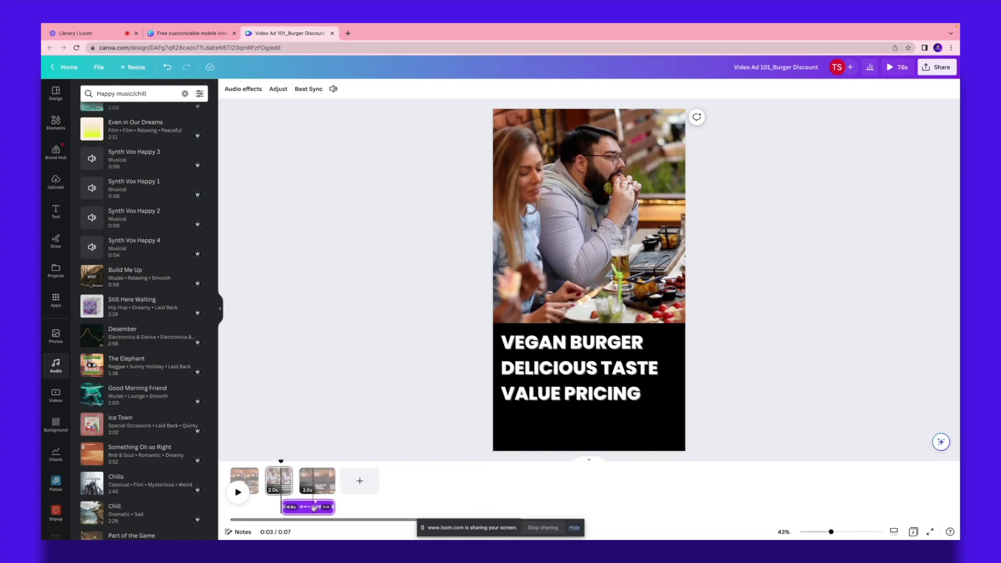
scroll(315, 507, left, 2)
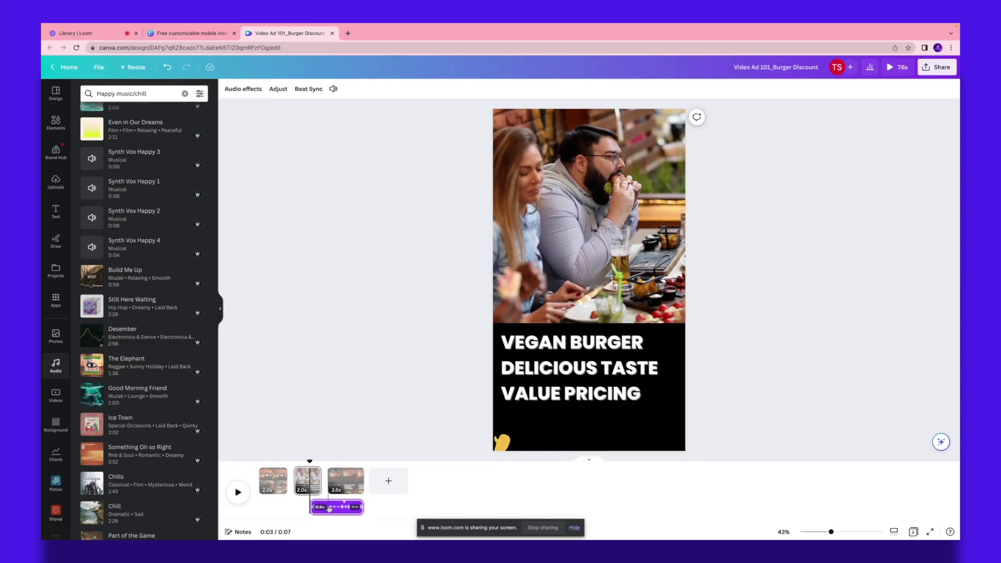
drag(316, 507, 279, 507)
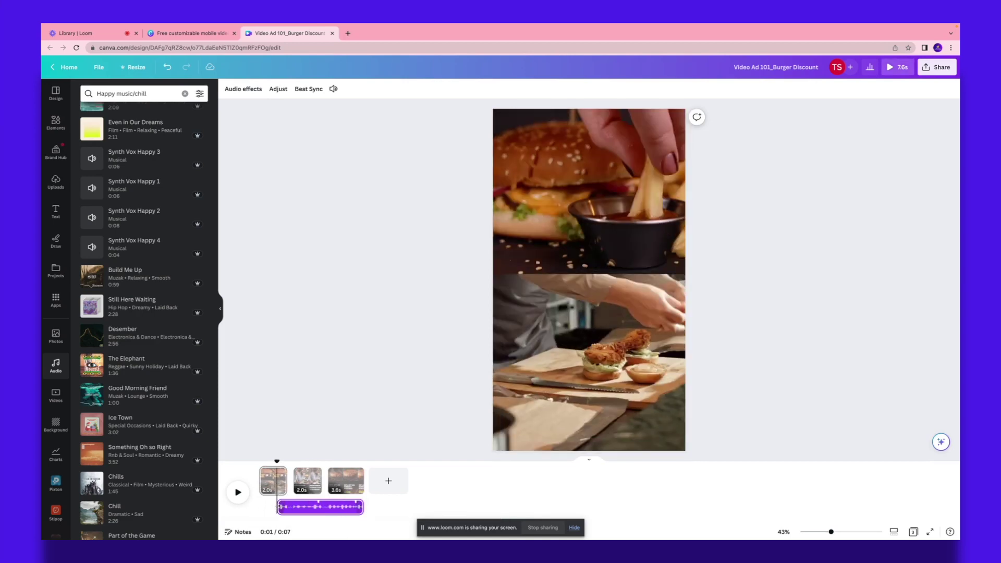
drag(280, 507, 264, 508)
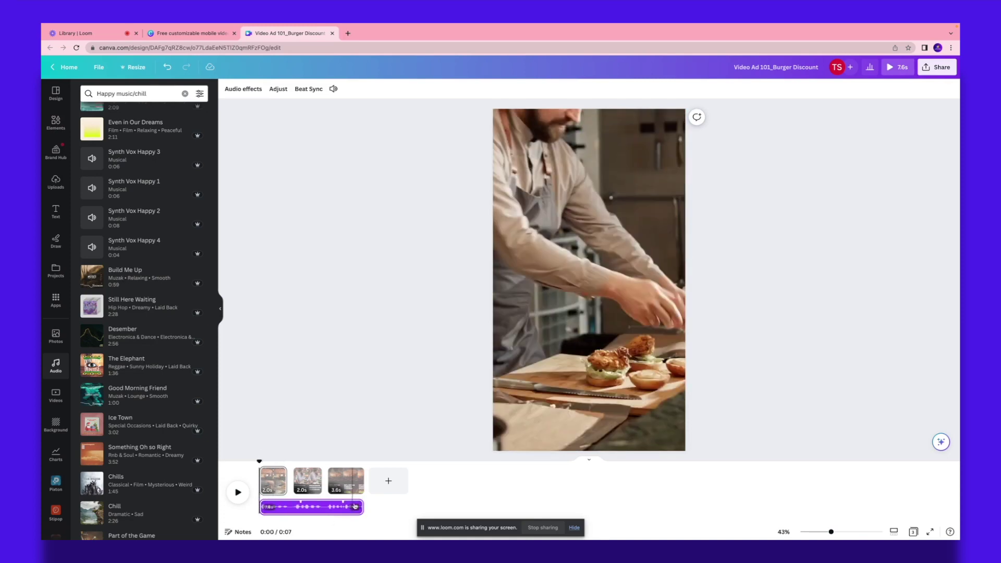
click(357, 483)
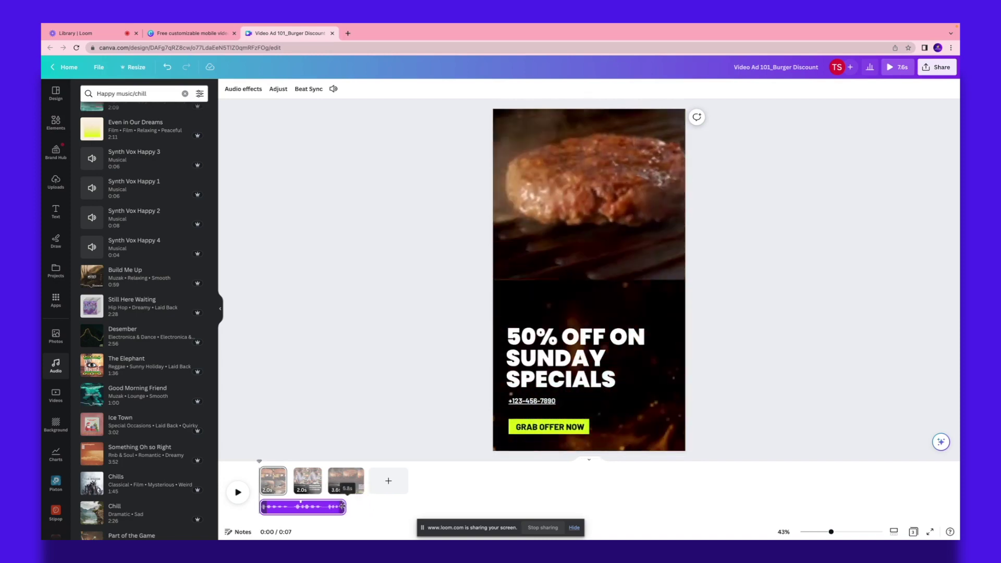
mouse_move(312, 507)
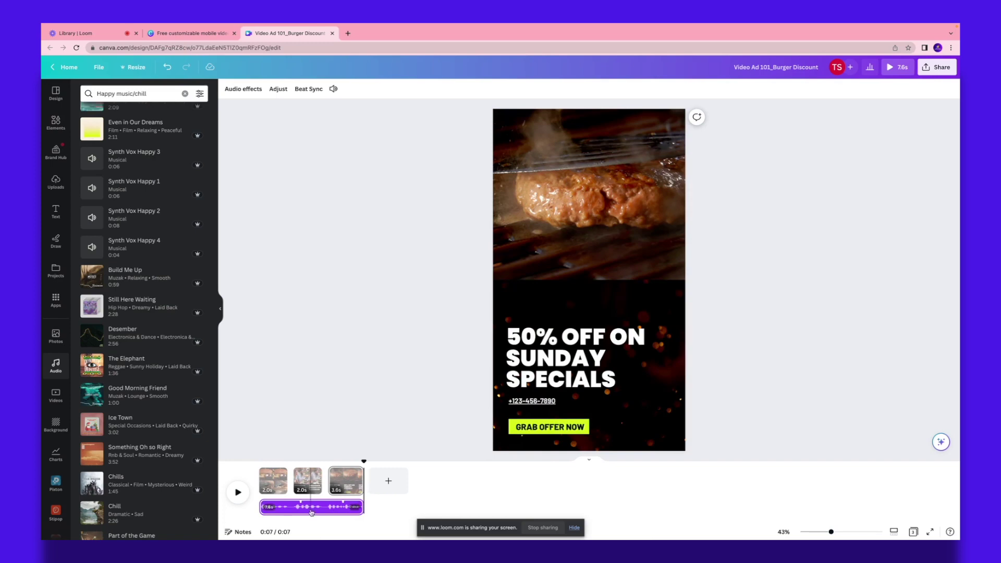
click(309, 480)
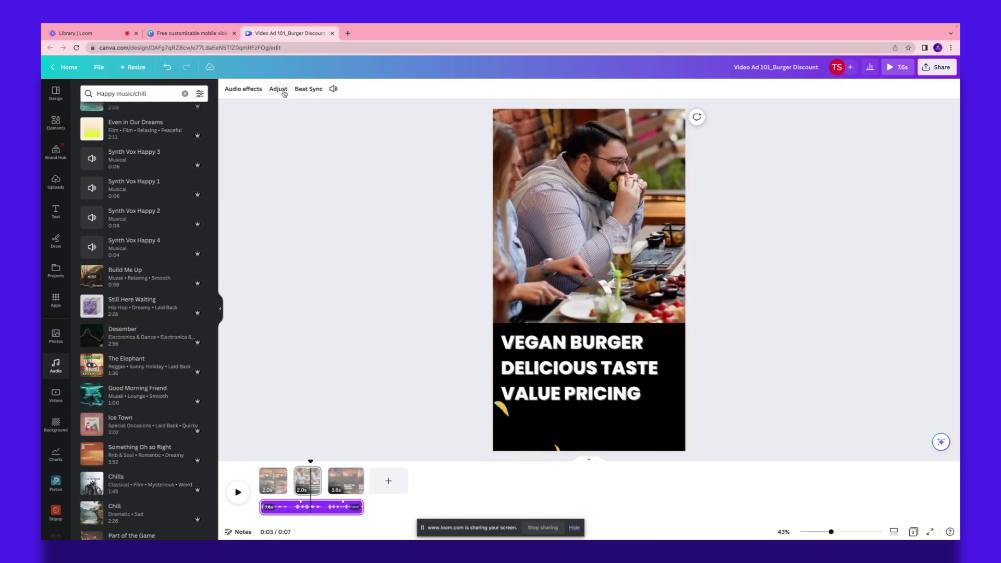
Show the music track's Adjust options and its Volume slider, still at 100.
click(278, 89)
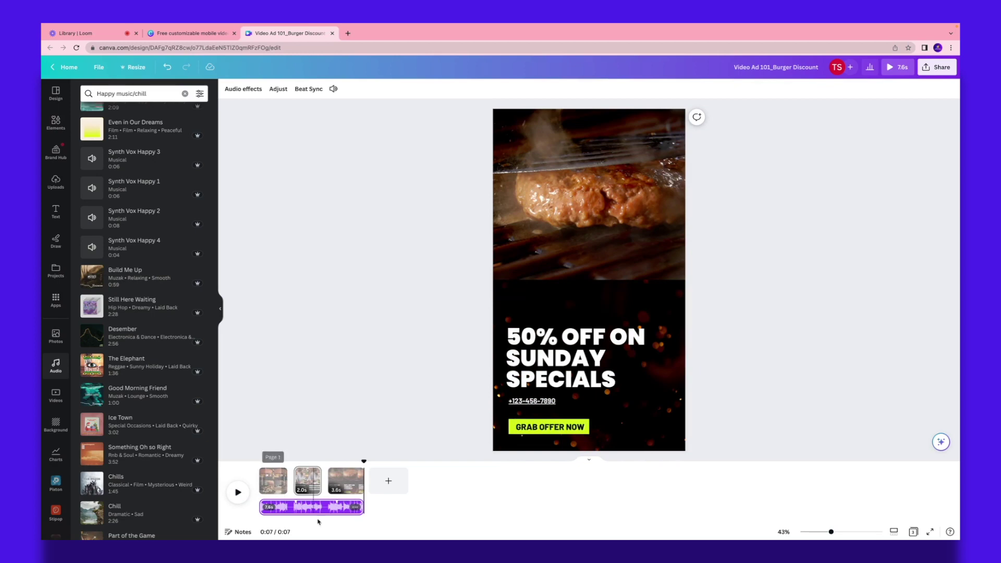
click(334, 88)
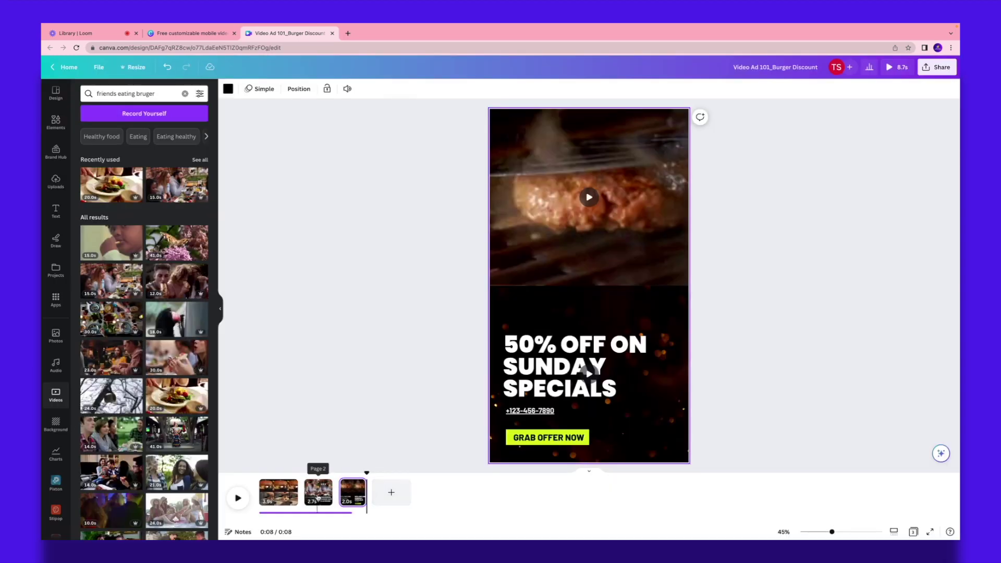
Select the small graphic on the vegan burger page and search Videos for 'burger'.
click(318, 490)
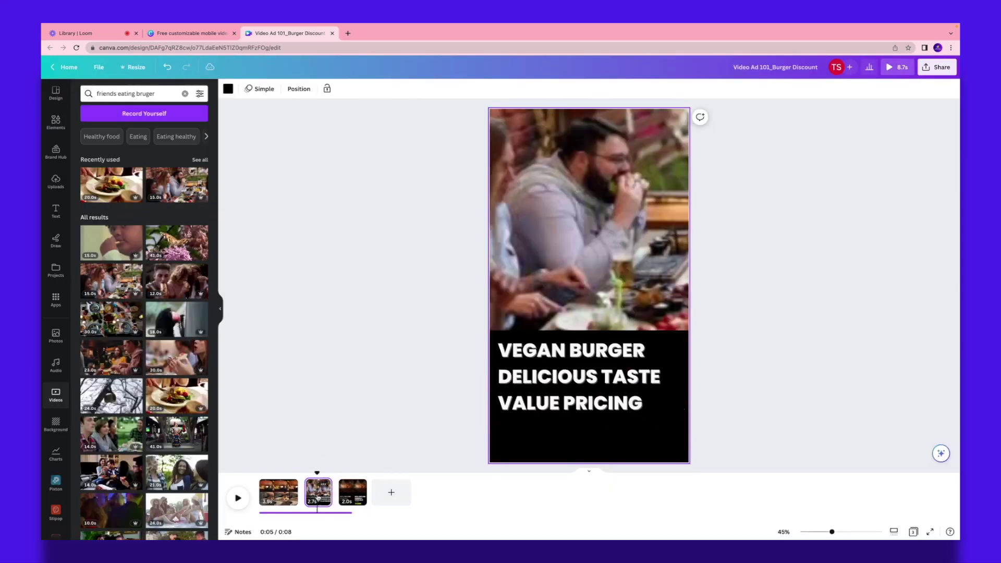
click(543, 444)
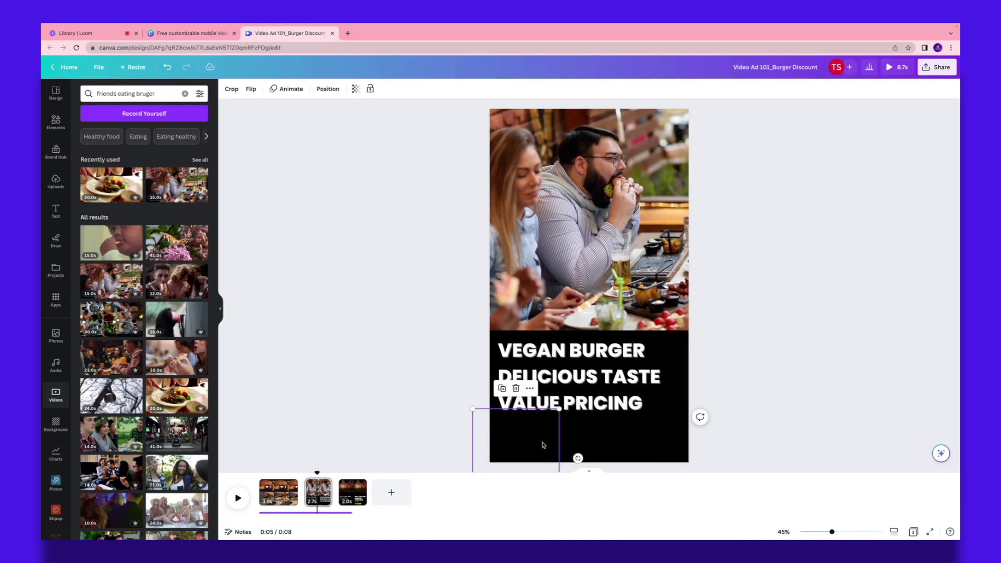
mouse_move(176, 281)
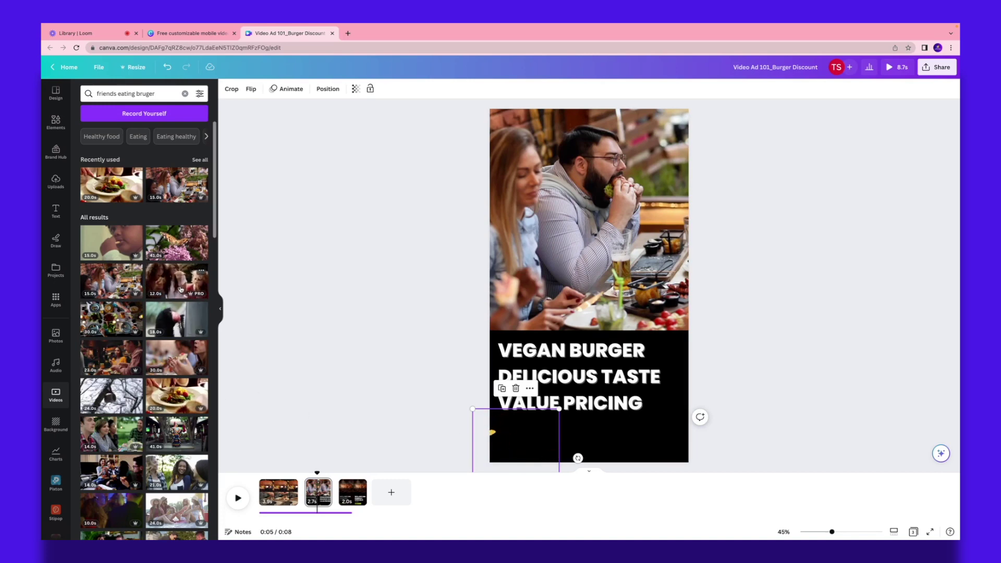
scroll(179, 290, down, 5)
scroll(179, 290, down, 5)
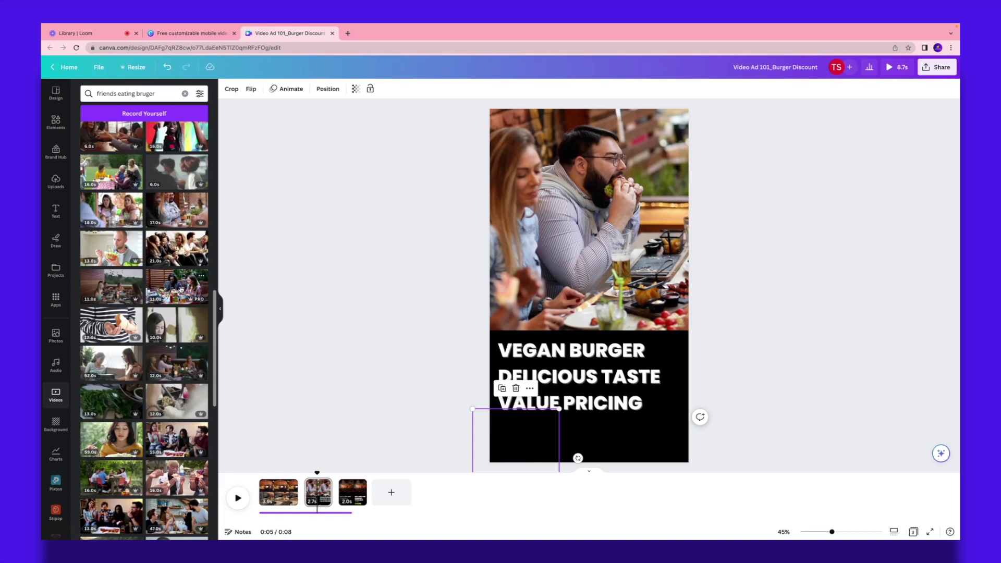
scroll(179, 289, down, 3)
click(125, 94)
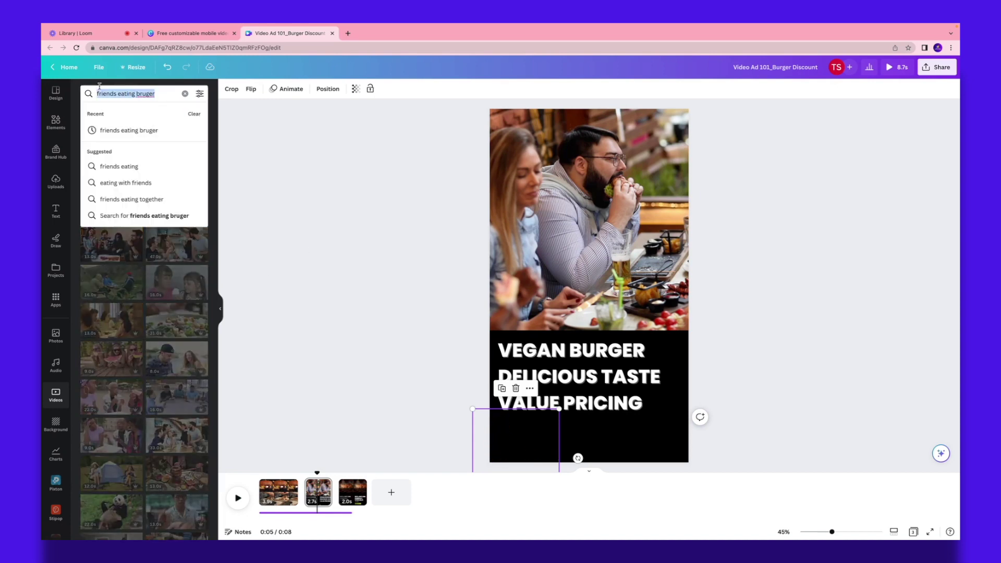
text(burger)
key(Return)
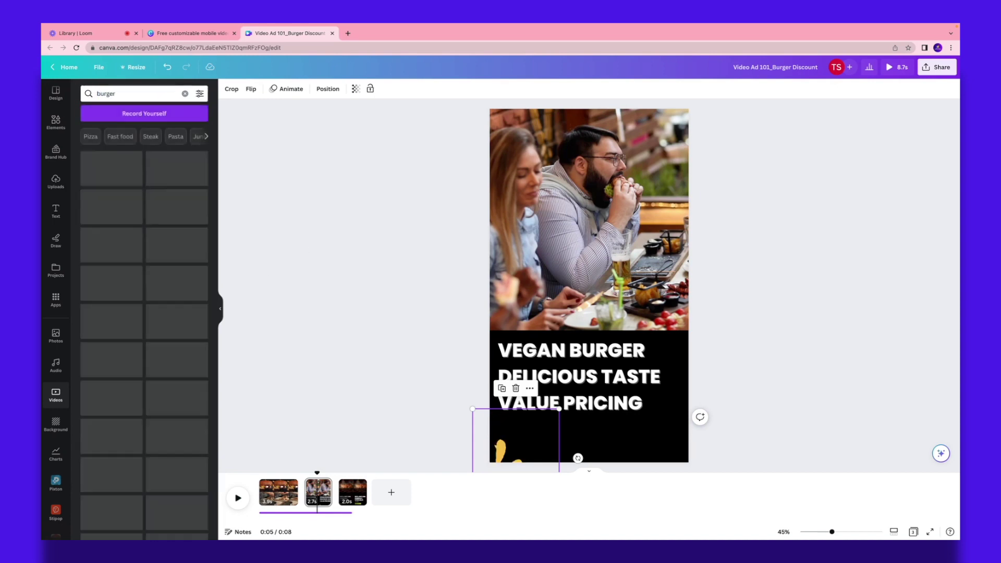
Drop a close-up burger clip on page 2 and enlarge it across the lower half.
drag(120, 208, 563, 375)
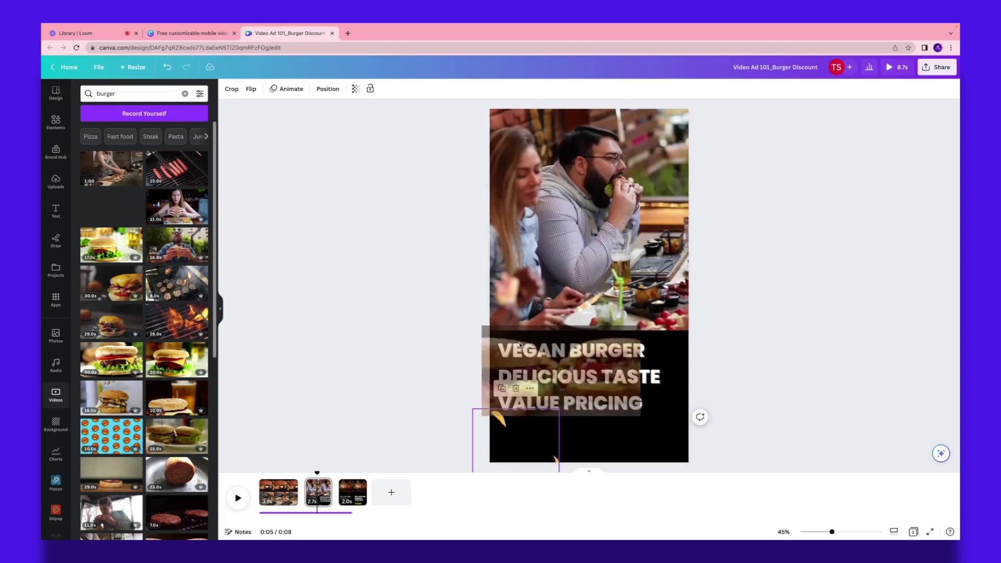
drag(563, 376, 568, 375)
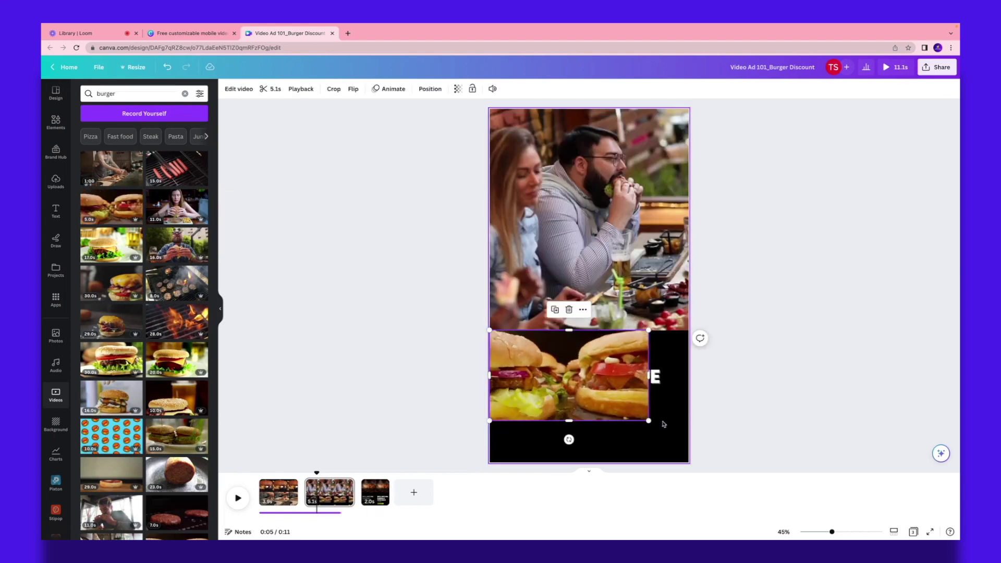
drag(649, 421, 719, 461)
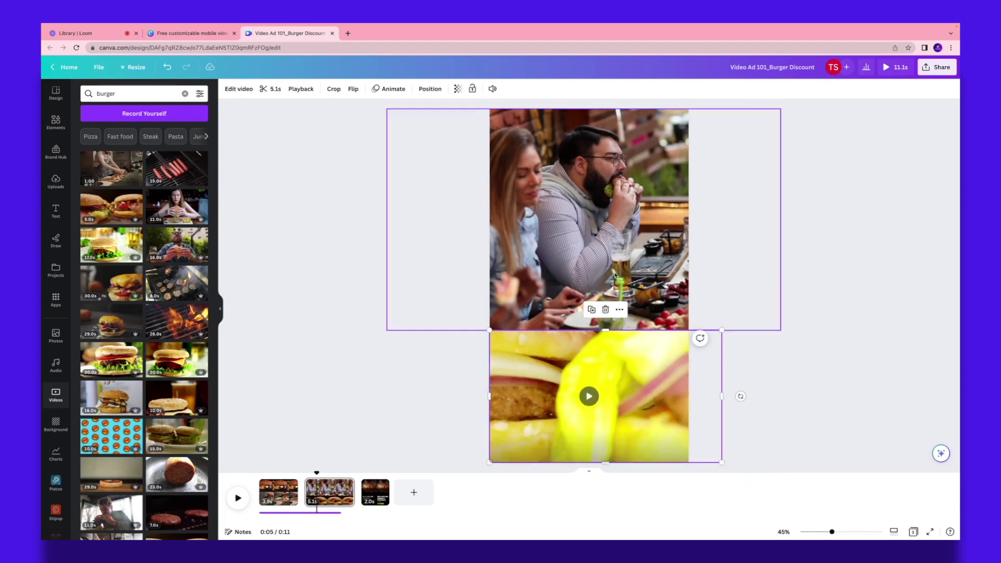
Lower the burger clip's transparency so the headline shows through, then preview the faded clip.
click(457, 88)
drag(458, 122, 392, 123)
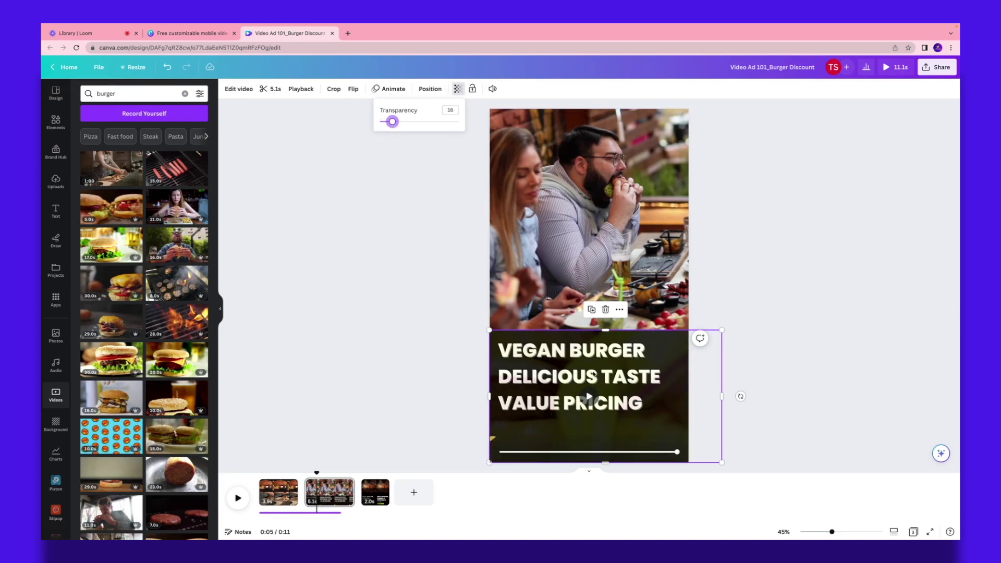
click(590, 398)
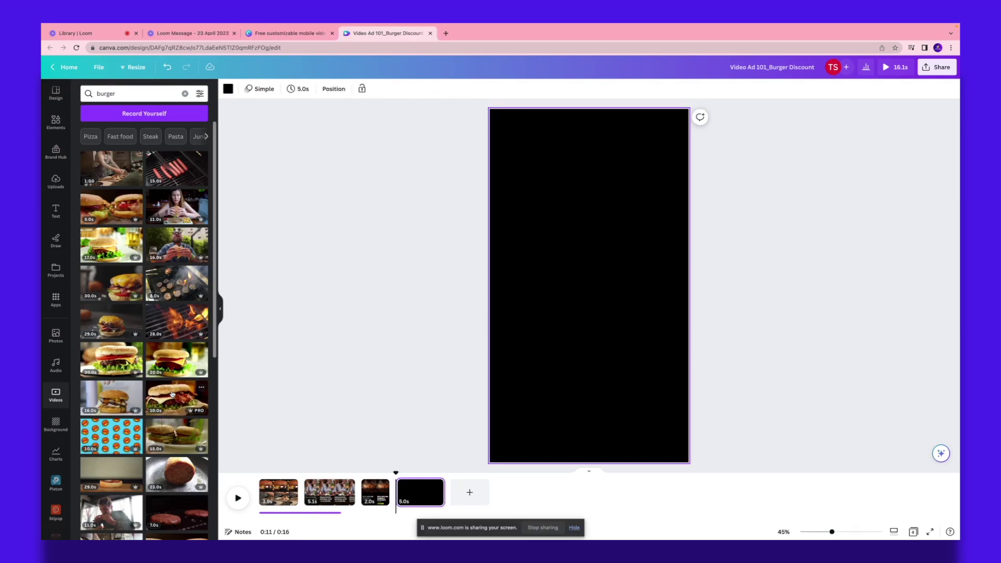
mouse_move(176, 397)
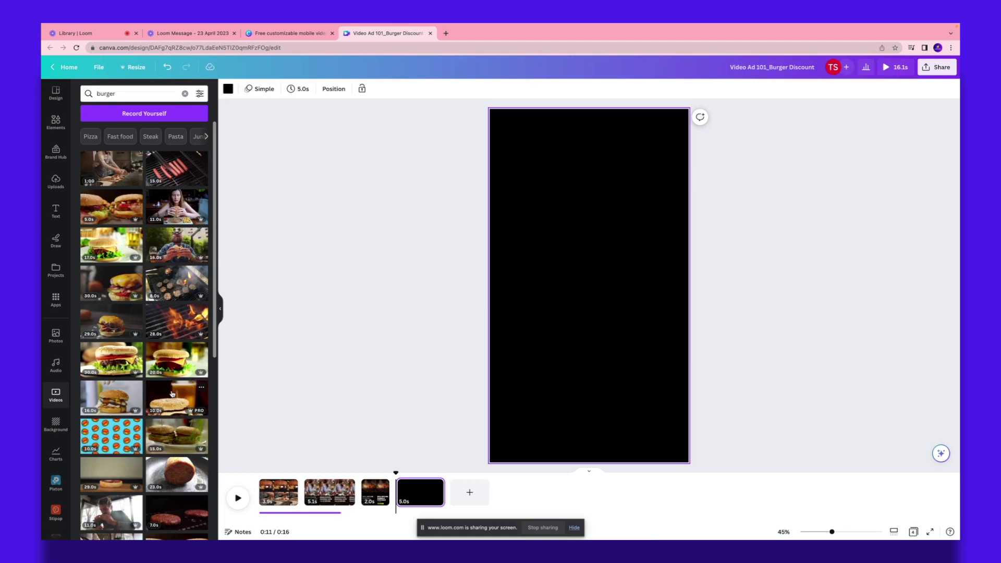
Add the burger-and-beer clip to the blank page and make it taller and wider.
click(173, 394)
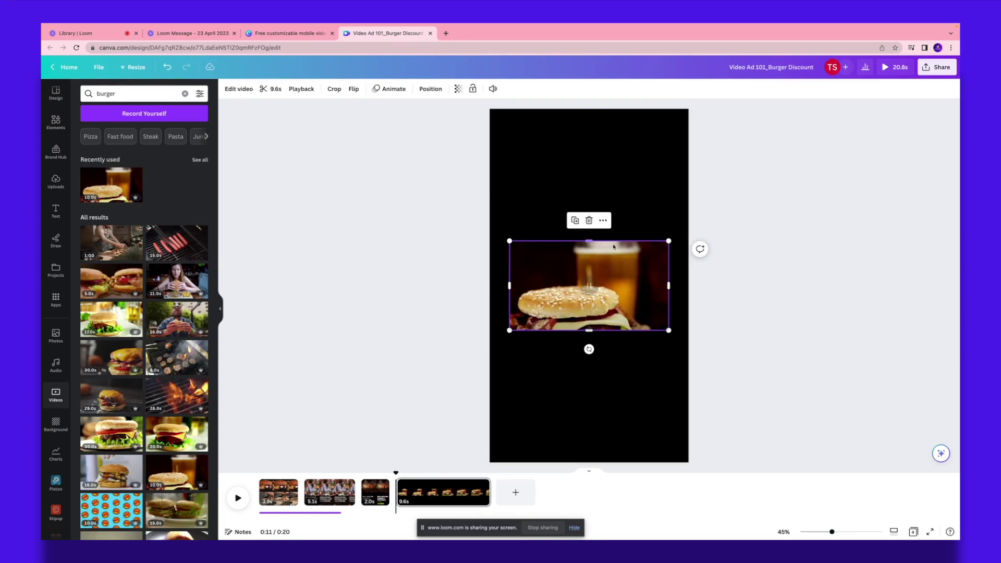
drag(589, 242, 588, 148)
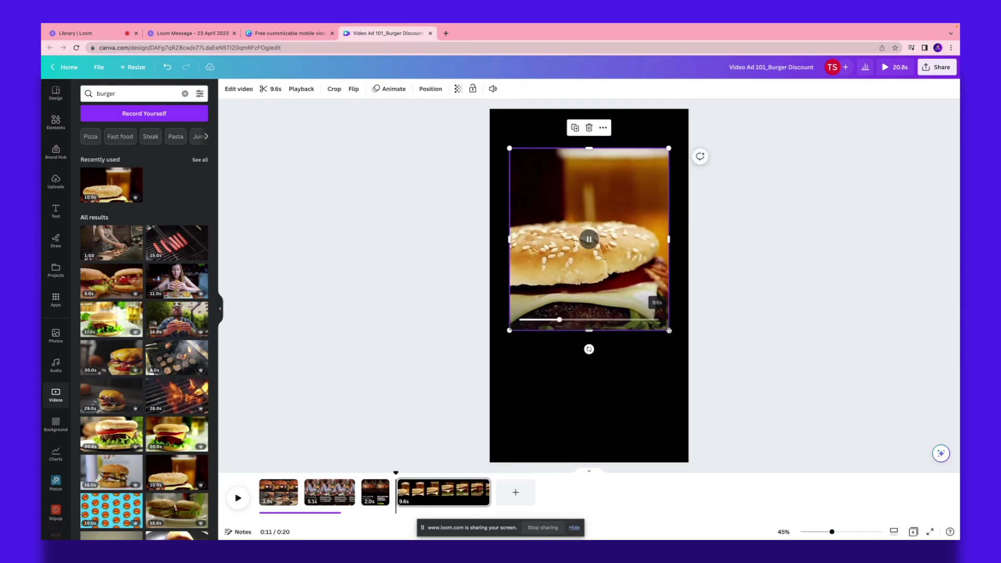
drag(669, 240, 677, 240)
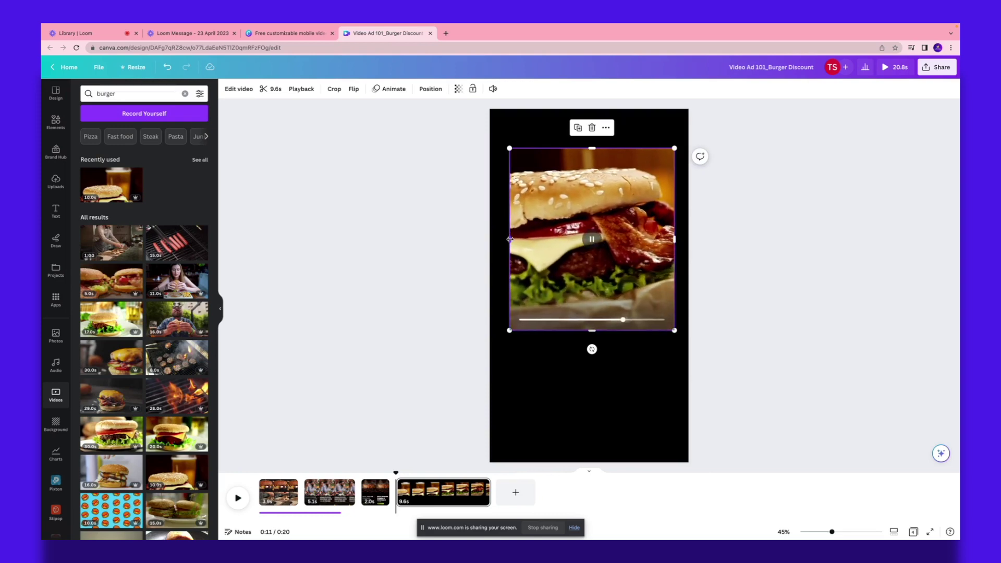
drag(510, 239, 496, 240)
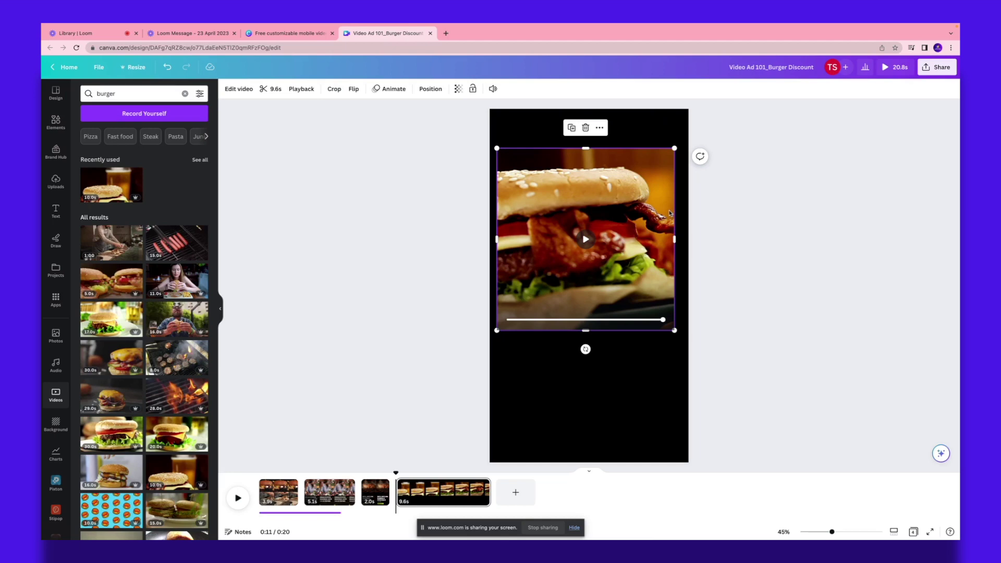
Remove the burger clip's background, try stretching and shifting it, then undo.
click(238, 88)
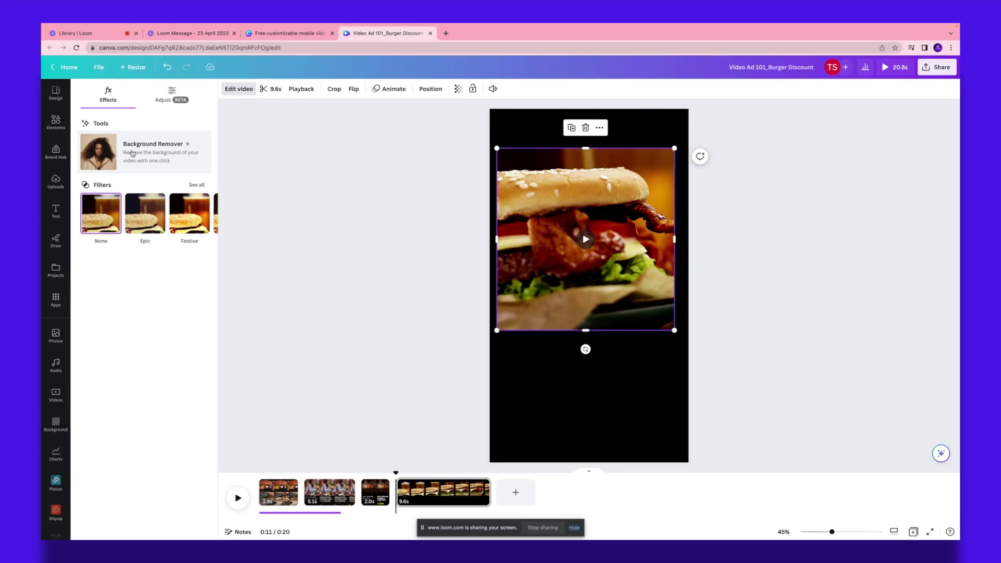
click(132, 154)
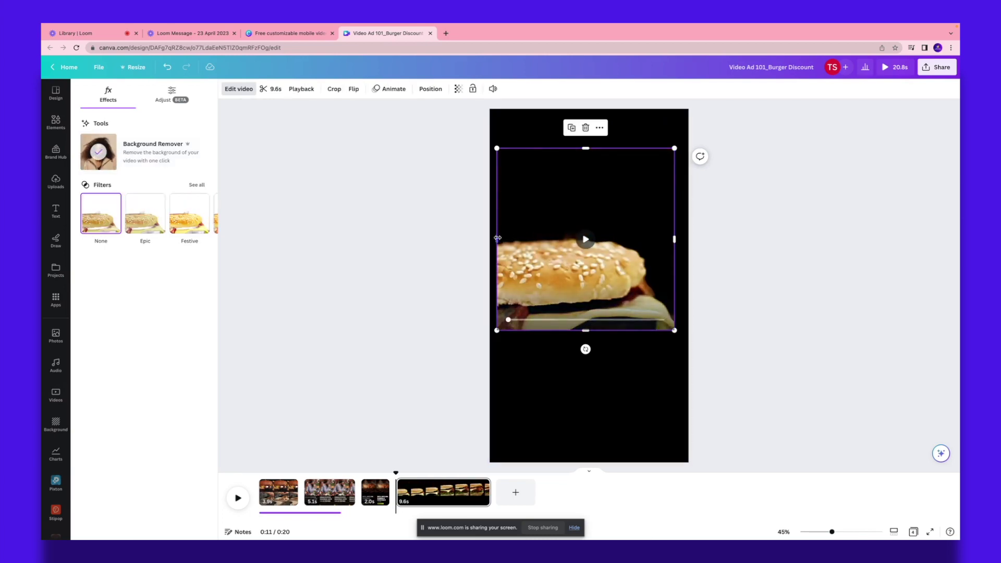
drag(498, 239, 451, 241)
drag(526, 251, 600, 246)
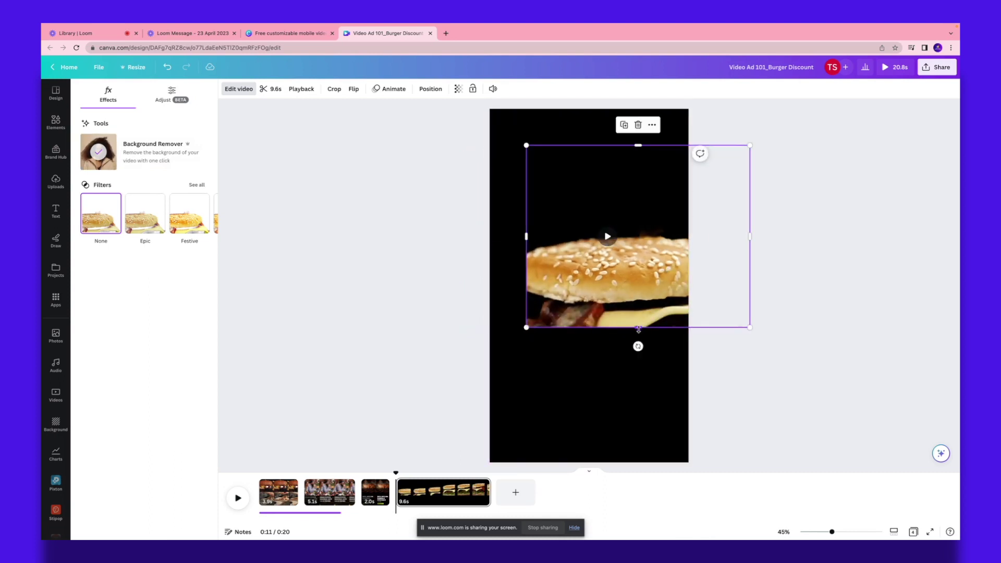
drag(637, 327, 637, 364)
key(ctrl+z)
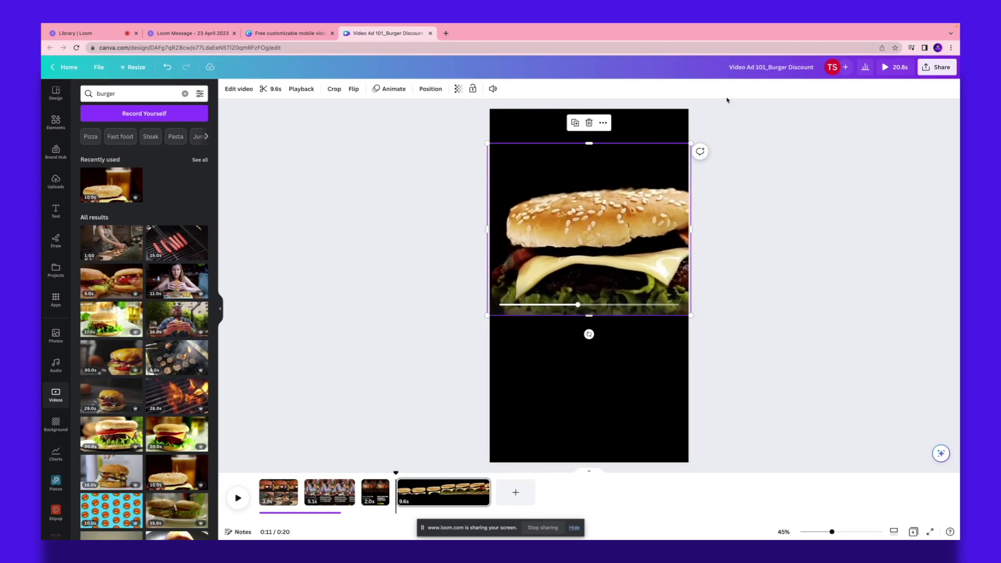
Give the fourth page a coral red background and make the clip slightly taller.
click(727, 97)
click(227, 89)
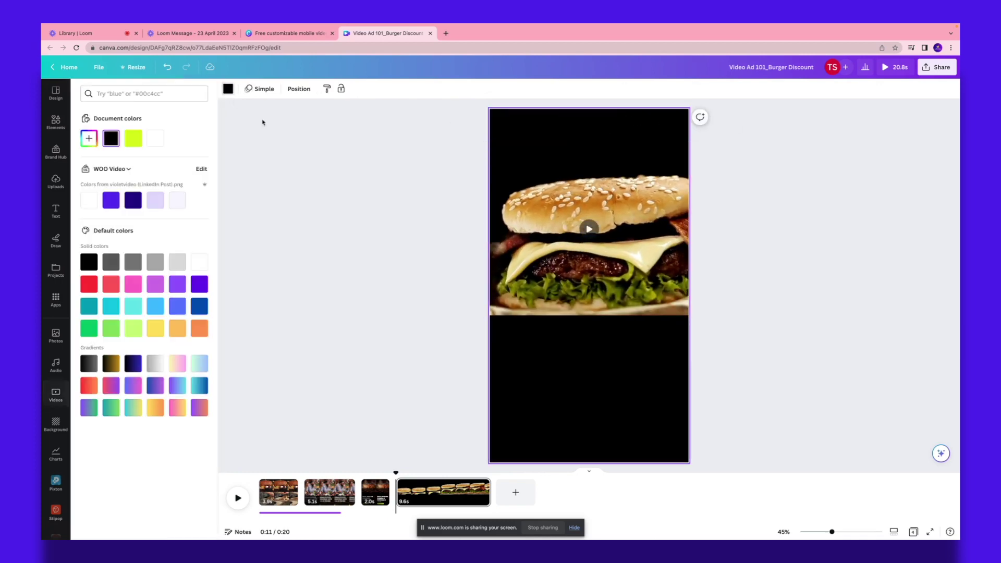
click(110, 303)
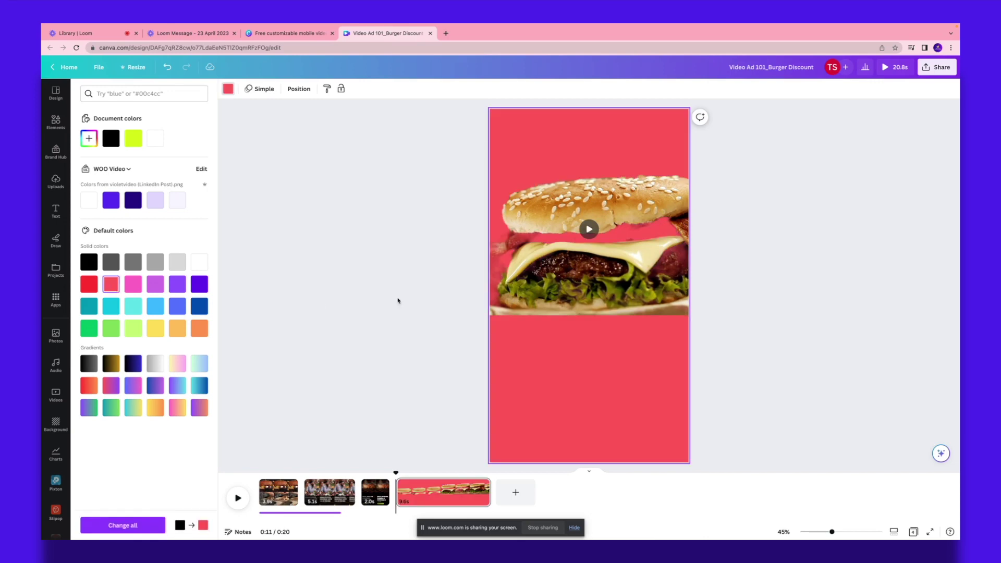
click(589, 234)
drag(588, 315, 589, 326)
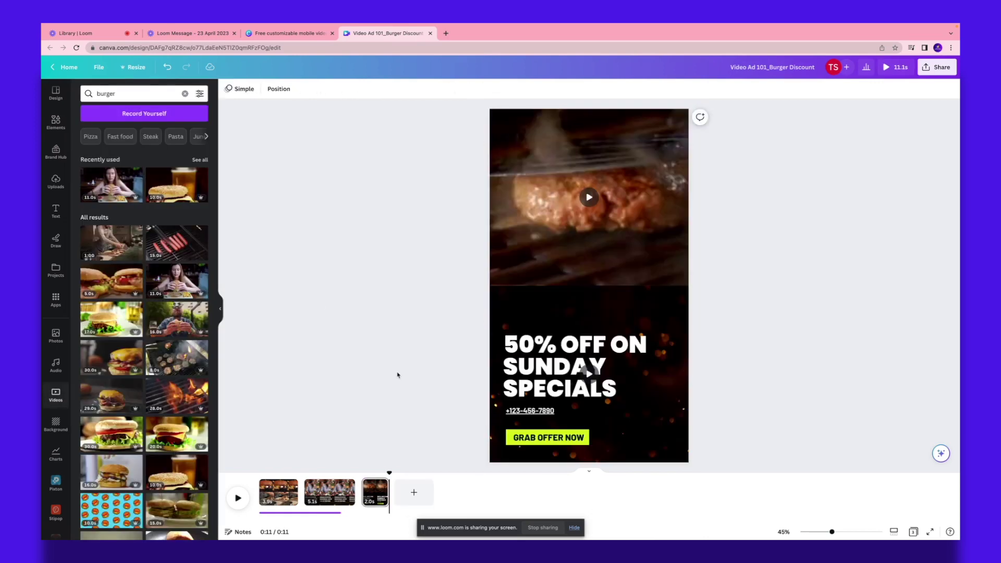
click(936, 69)
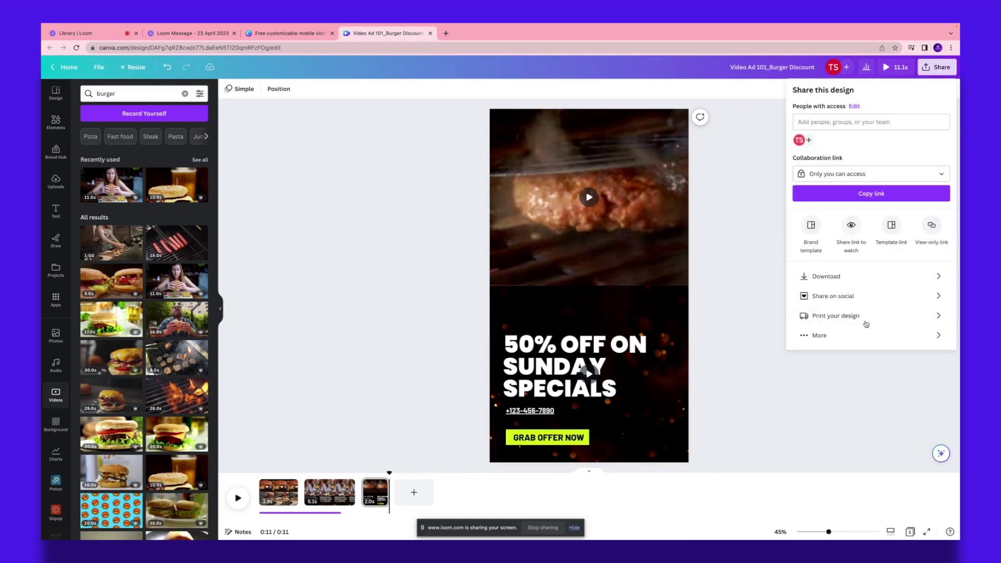
Download the design with the MP4 Video file type at 4K (UHD) quality.
click(828, 275)
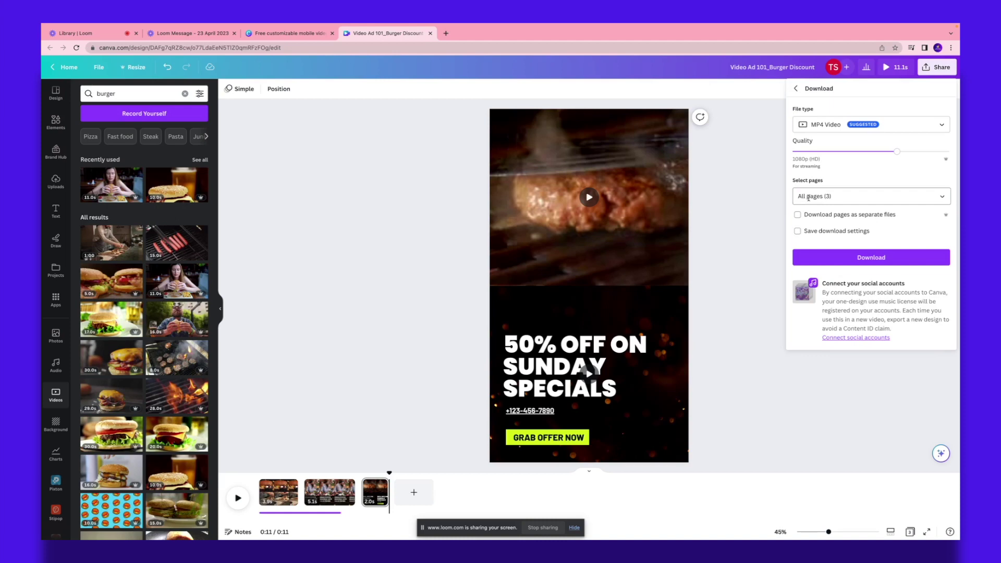
click(856, 124)
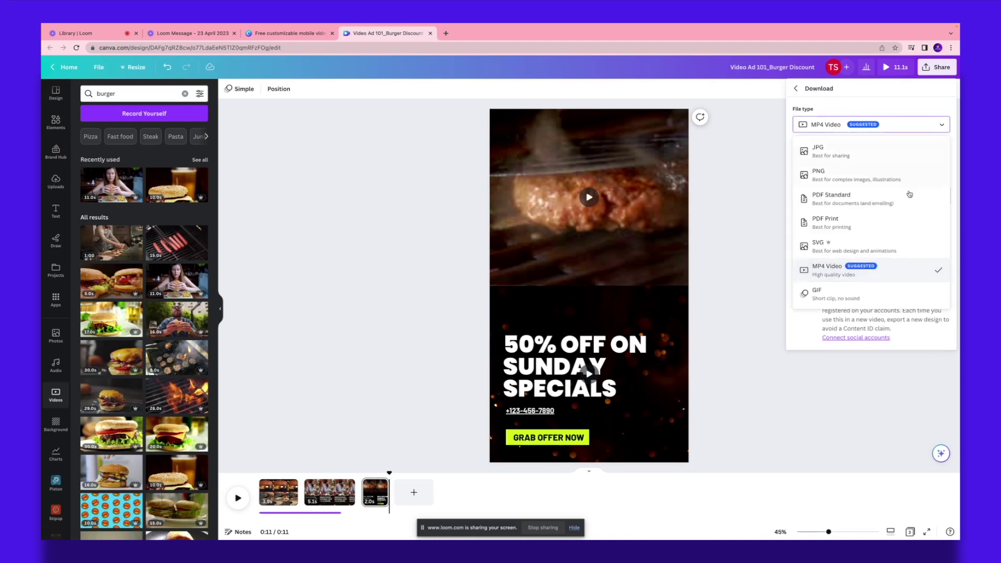
click(844, 276)
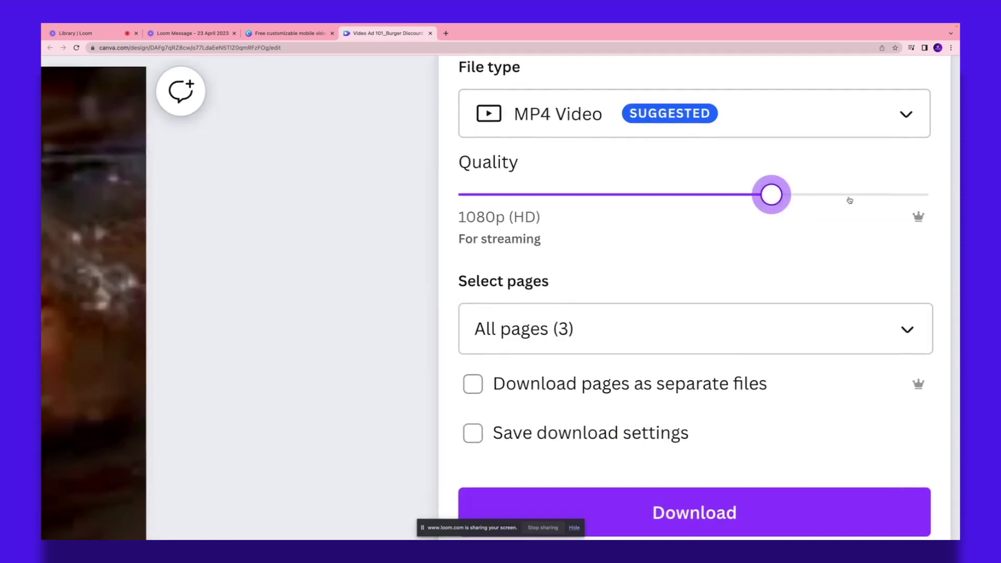
drag(772, 196, 928, 195)
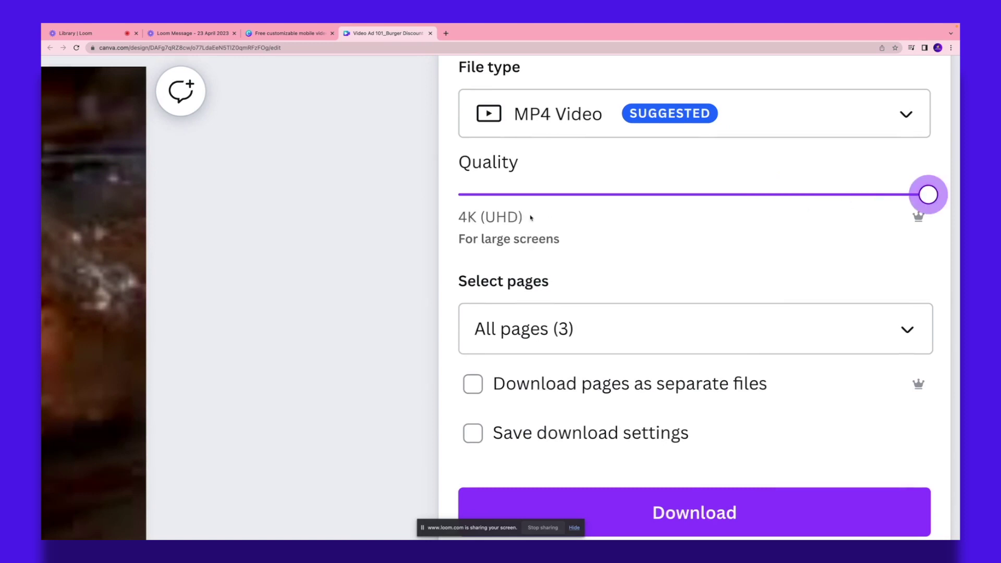
scroll(530, 217, down, 2)
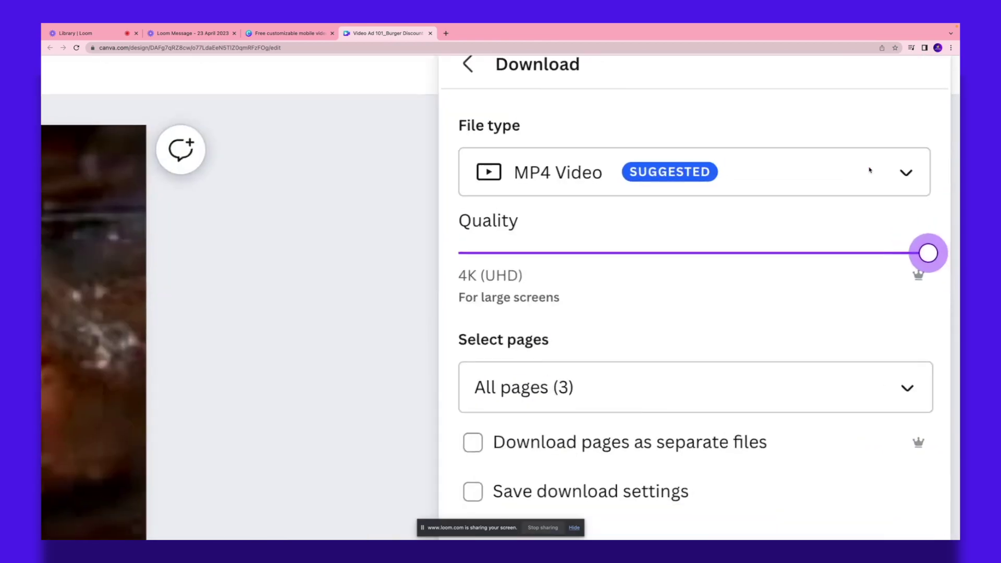
scroll(870, 171, down, 2)
scroll(870, 171, down, 2)
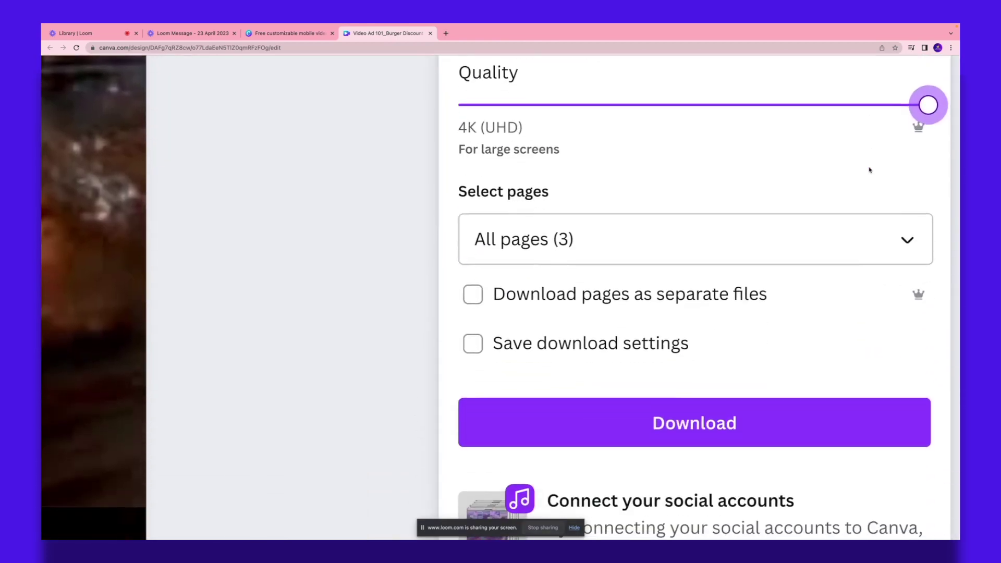
click(719, 424)
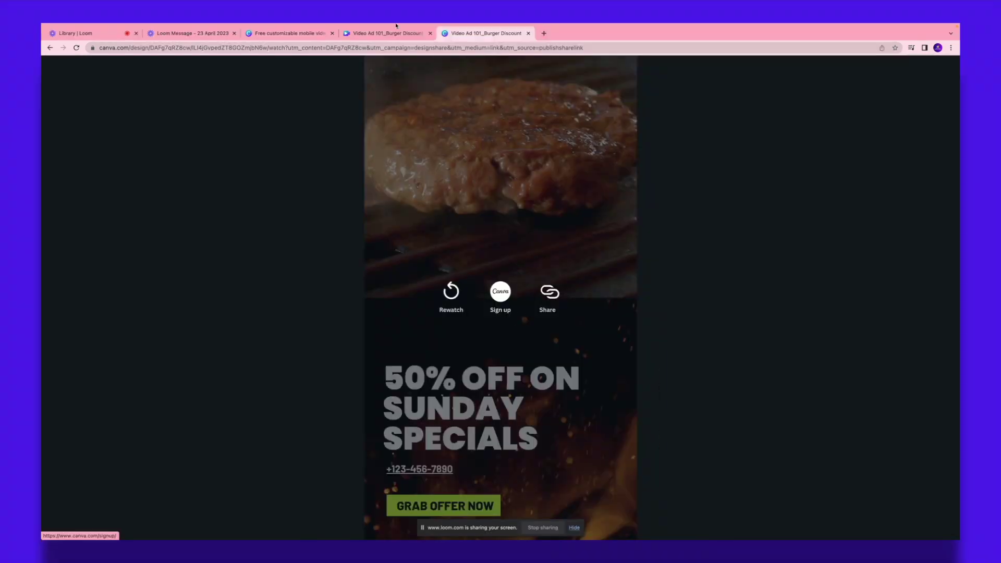
Switch from the public watch page back to the Canva editor tab.
click(387, 33)
click(357, 212)
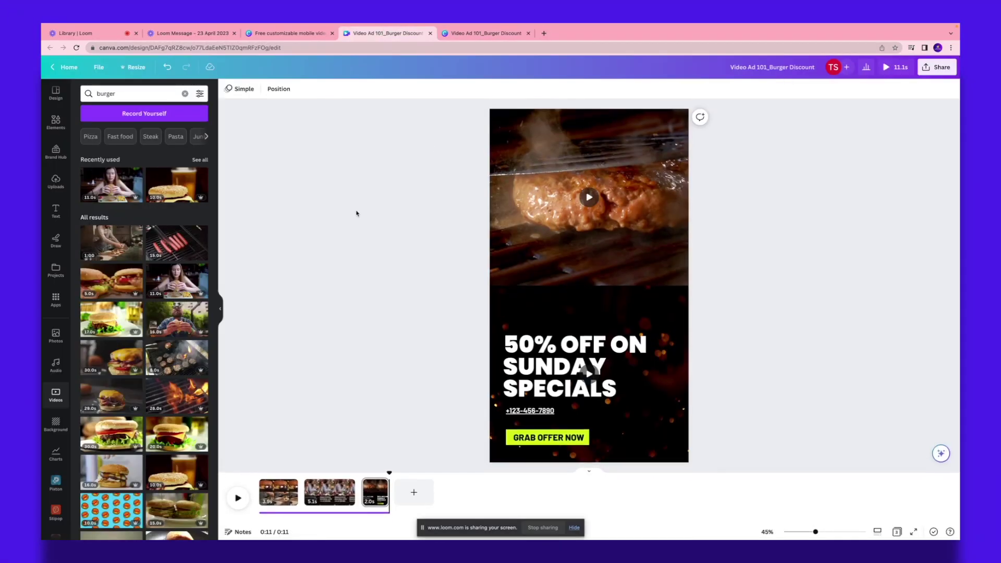